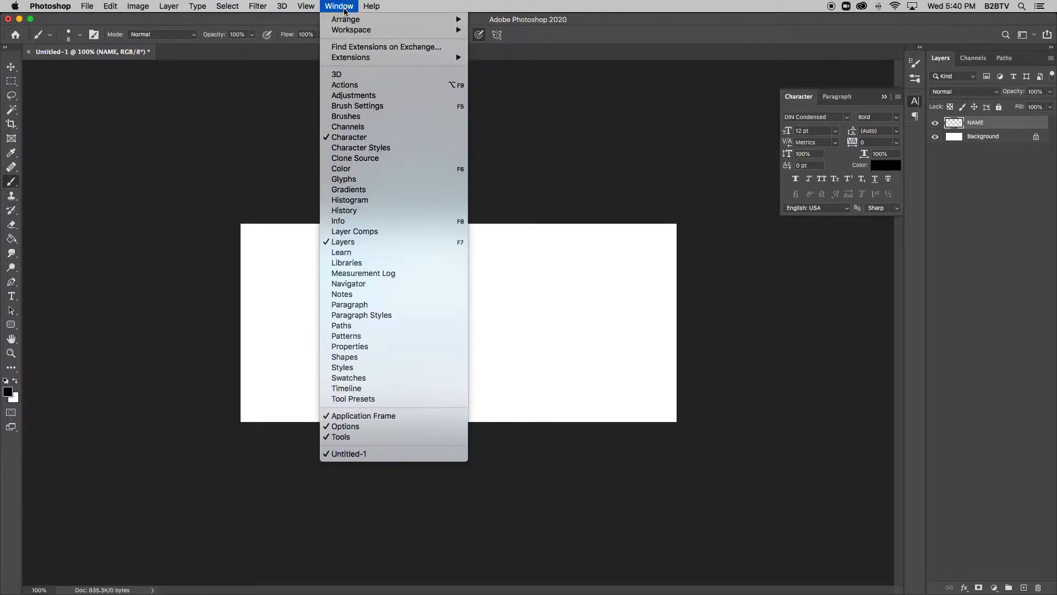
Show the History panel
left_click(353, 211)
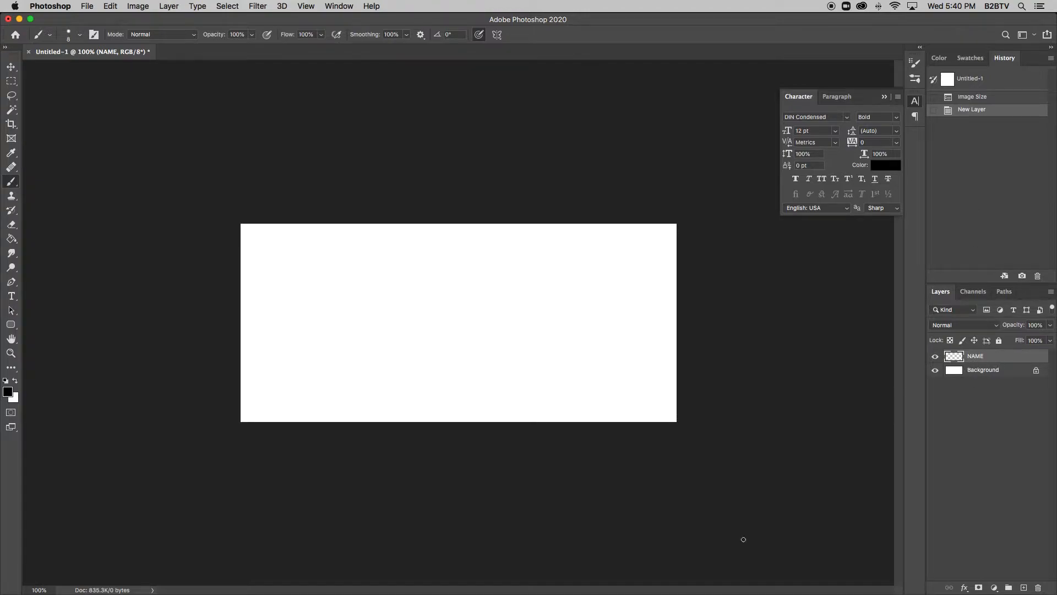
Switch to the Stained Glass Name PS Steps document in Chrome and remove the extra space before "Brush Tool (B)"
left_click(635, 575)
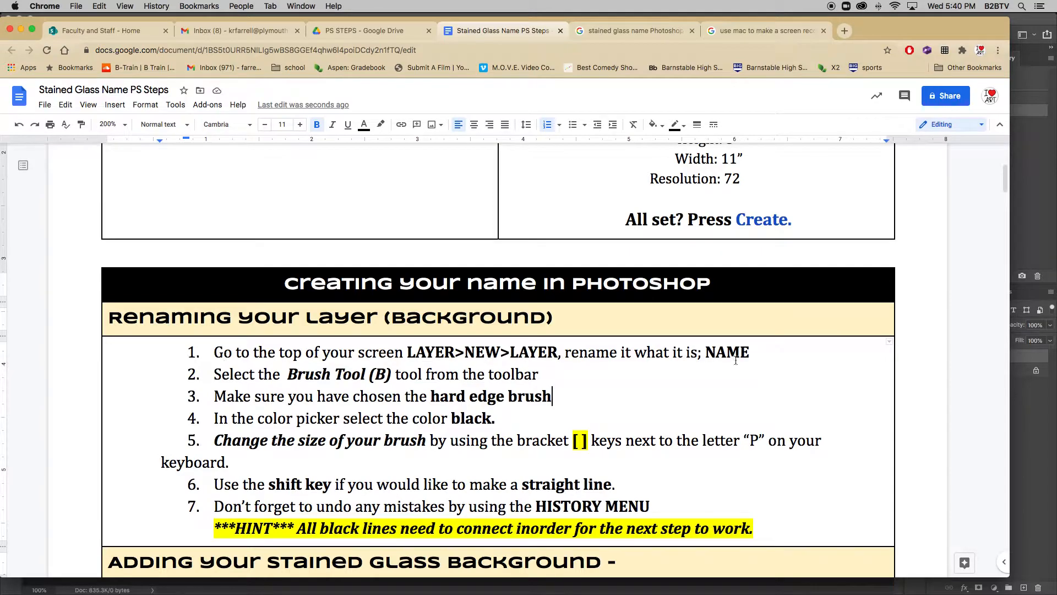
left_click(287, 375)
key("BackSpace")
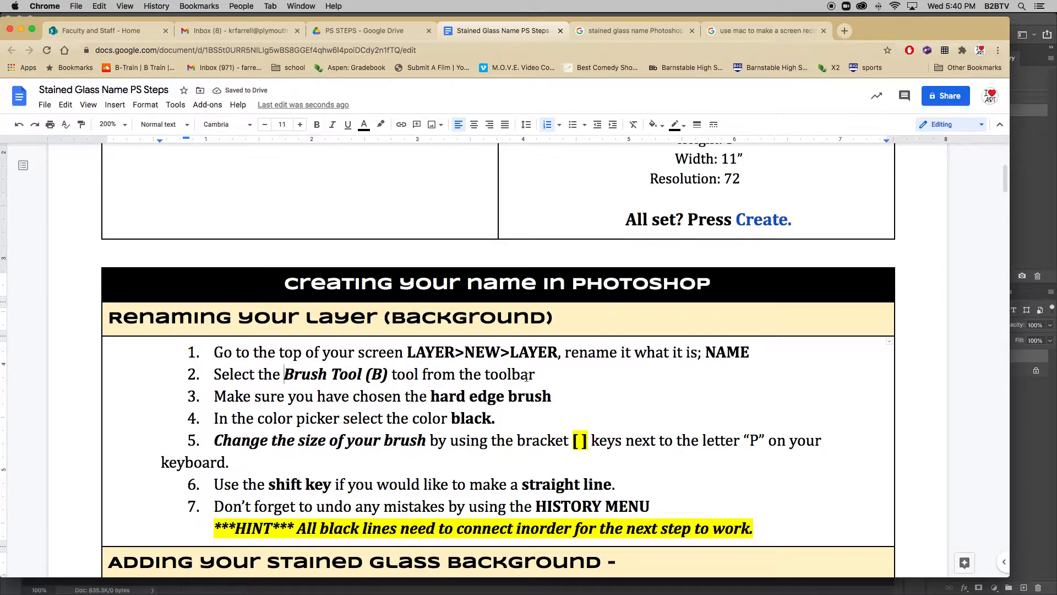
Switch back to Photoshop and make the Brush Tool active for the NAME layer
left_click(663, 579)
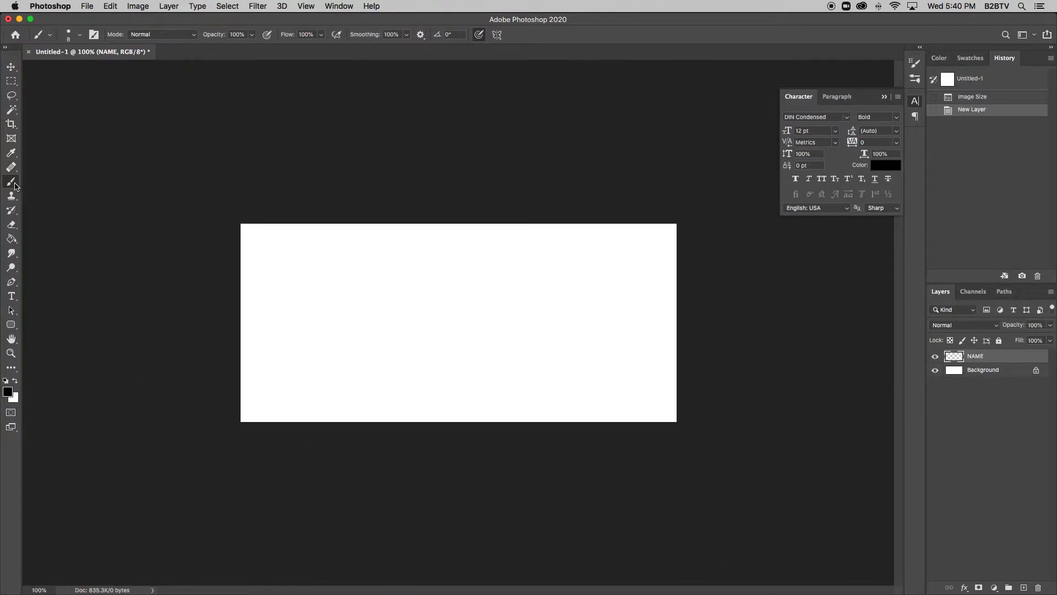
key("e")
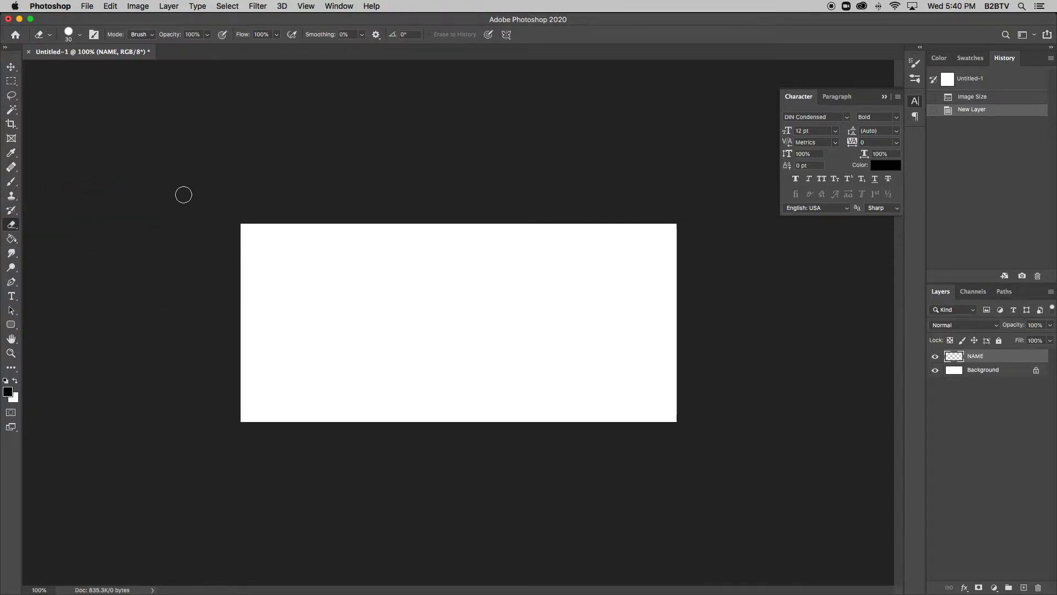
key("b")
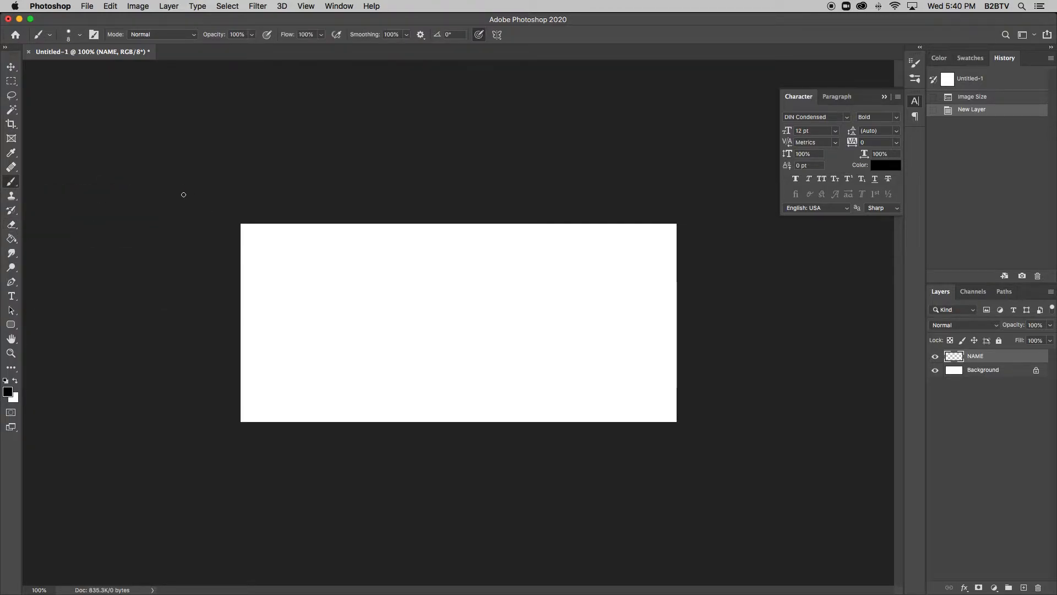
right_click(14, 186)
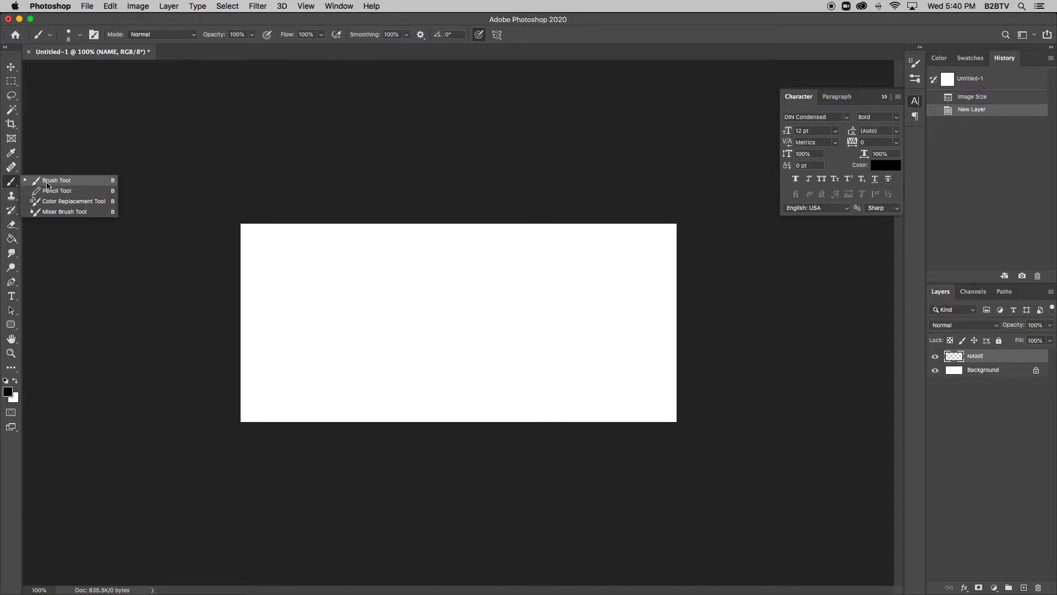
left_click(95, 182)
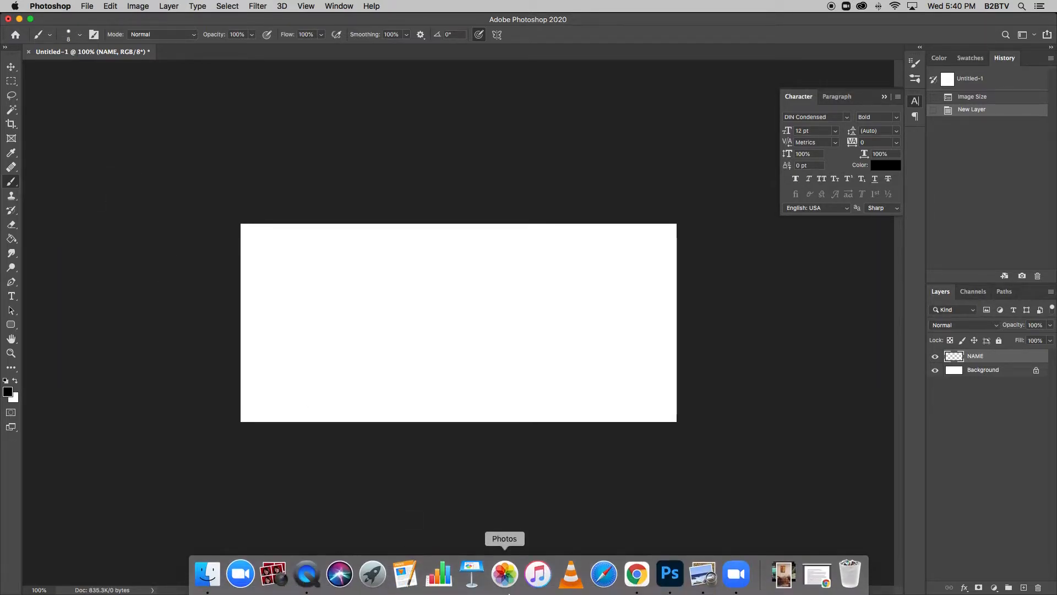
Switch to the steps document in Chrome to read the hard edge brush instruction, and return to Photoshop
left_click(647, 579)
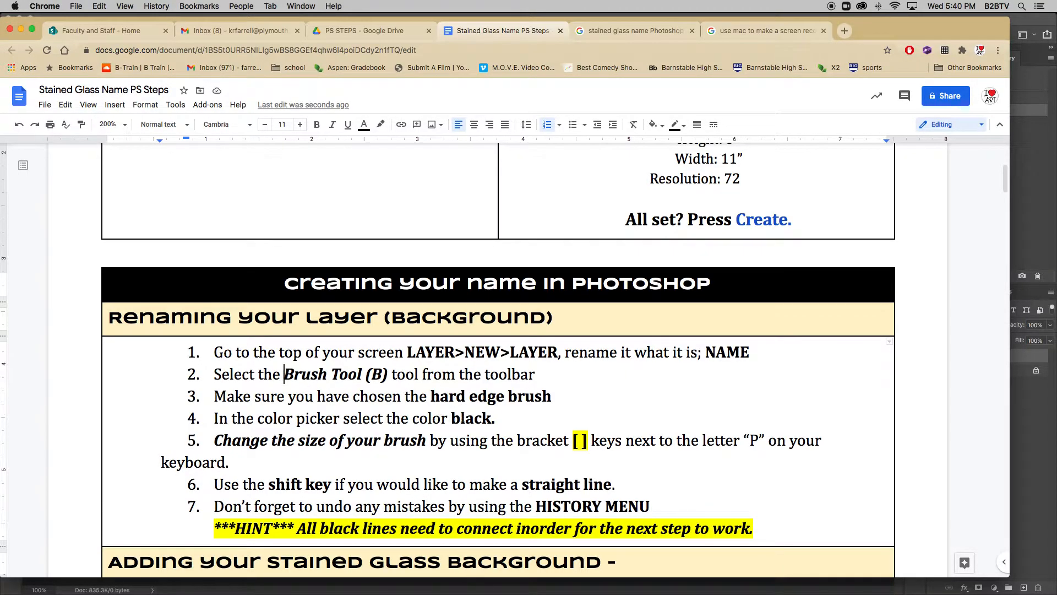
mouse_move(507, 593)
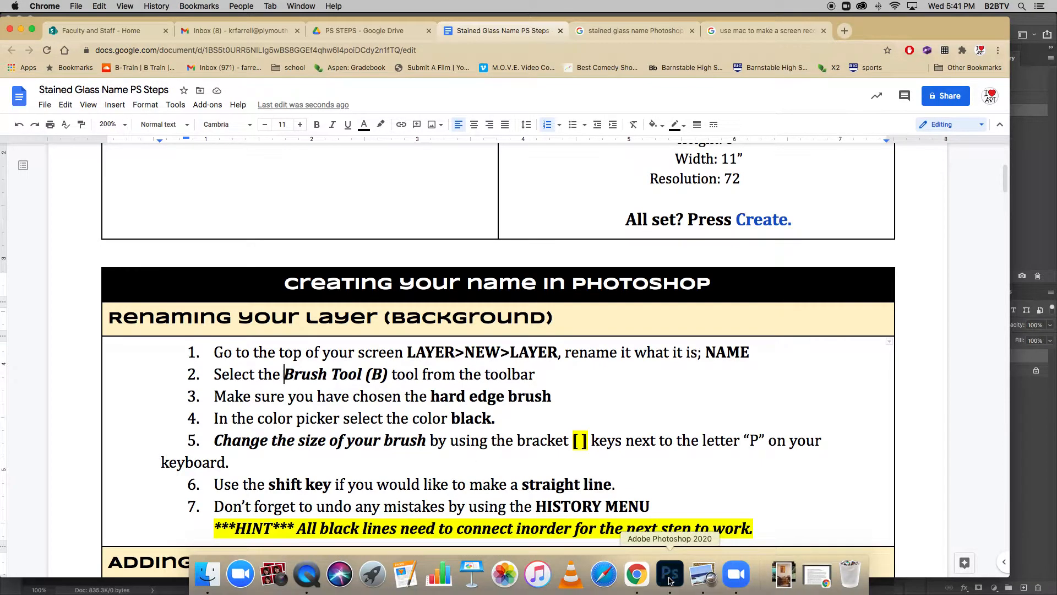
left_click(670, 578)
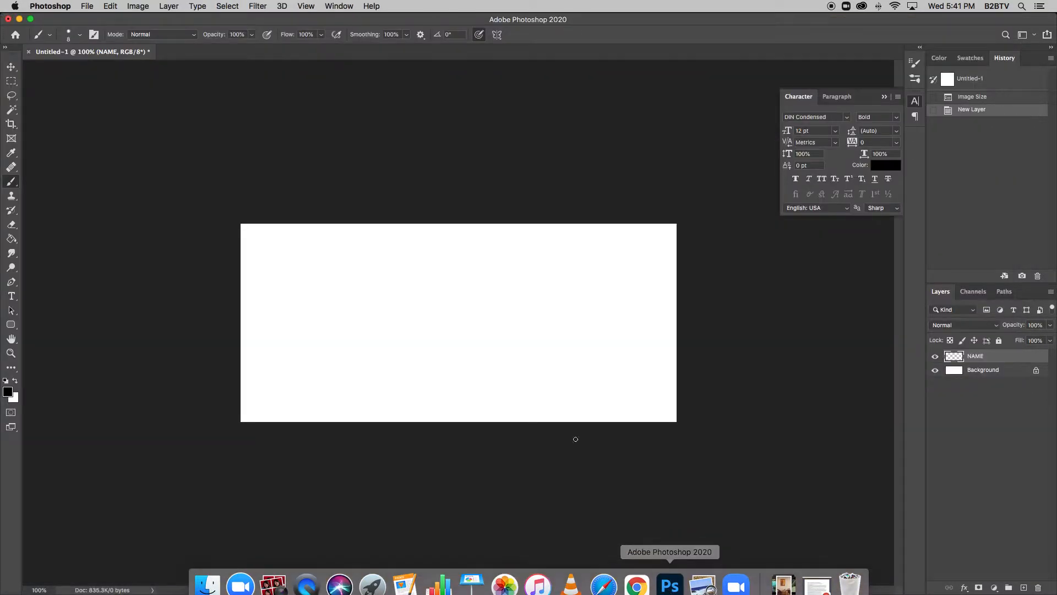
Choose a soft round brush with 0% hardness, enlarge it to 35 px and paint a straight horizontal test line
left_click(69, 38)
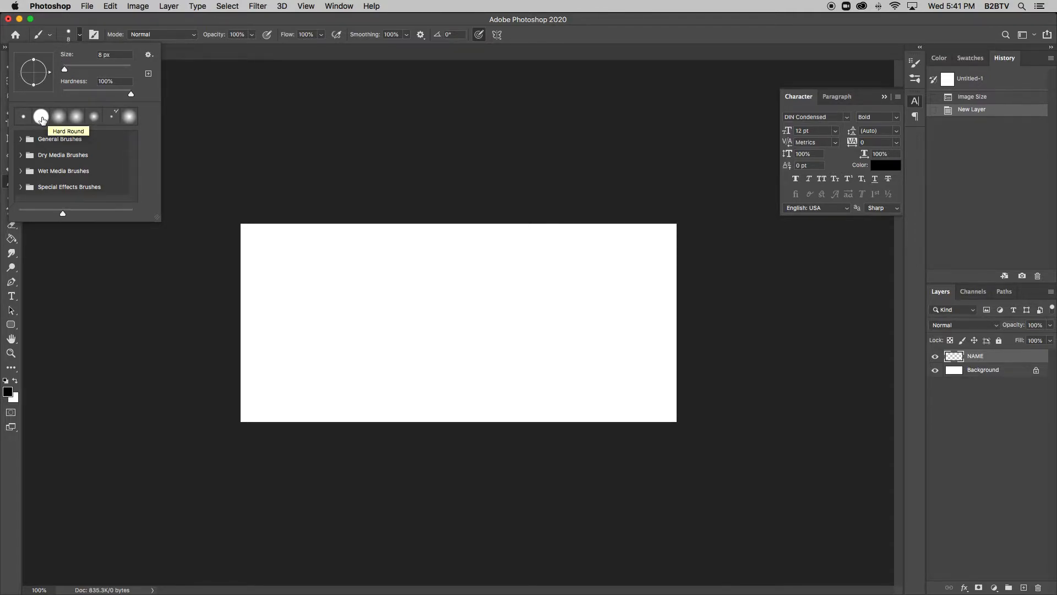
left_click(58, 116)
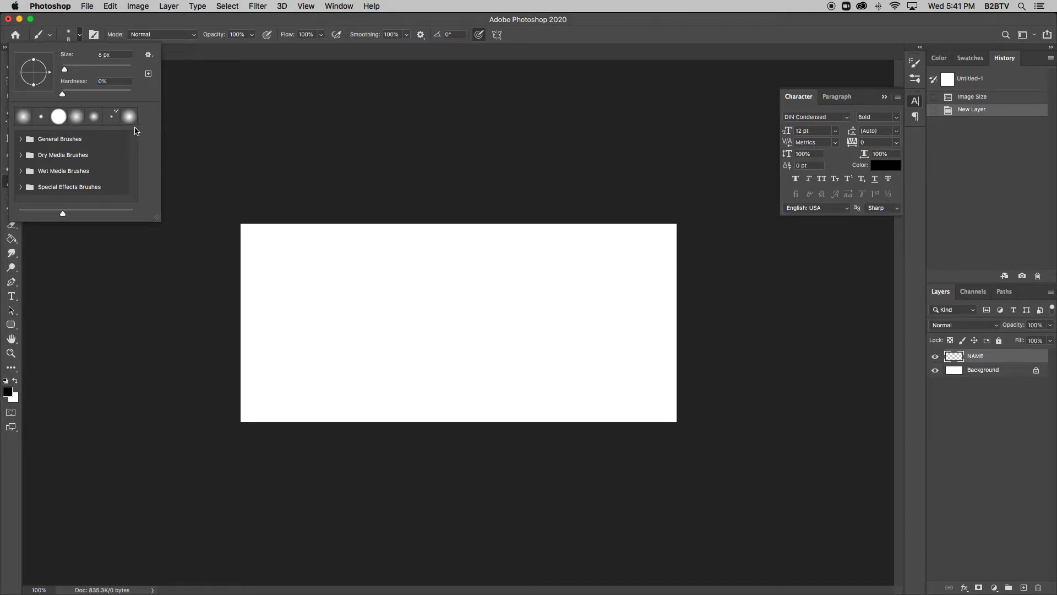
left_click(294, 316)
key("bracketright")
key("bracketright")
key("bracketright")
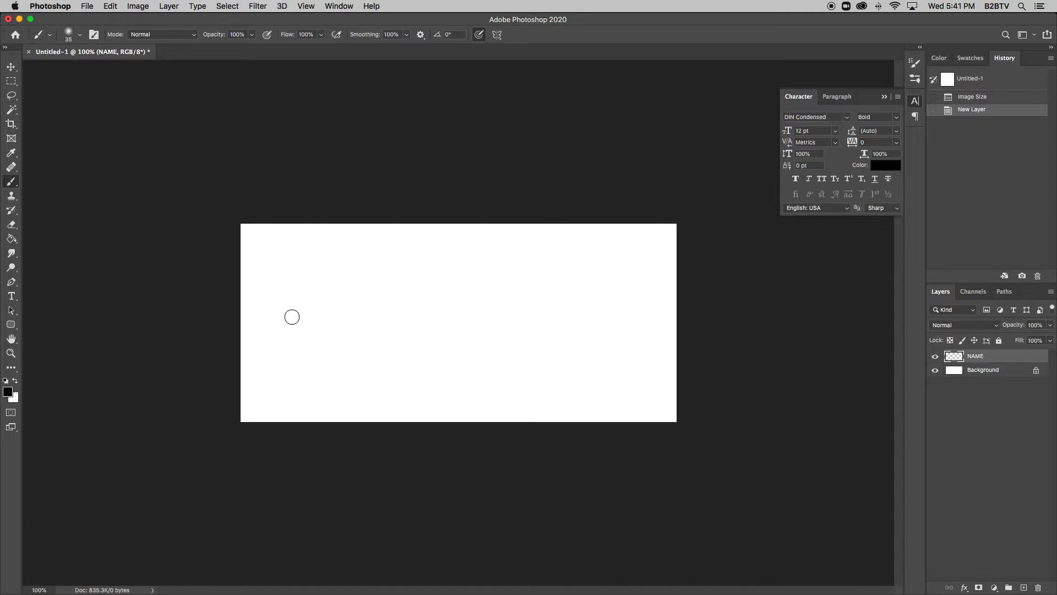
left_click(293, 316)
left_click(498, 316, "shift")
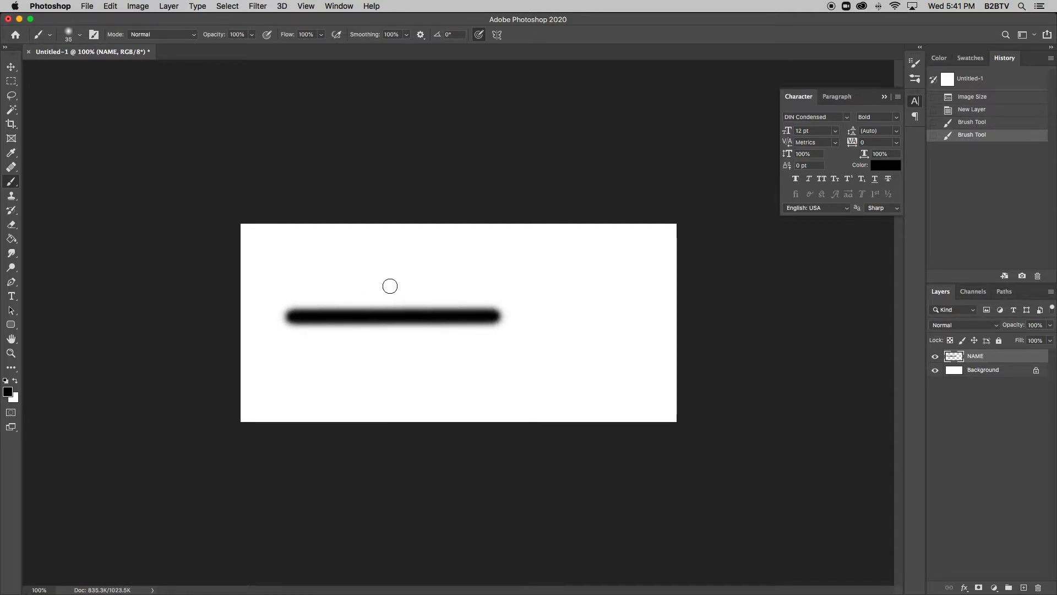
Choose the hard round brush and paint a straight horizontal test line above the soft-edged one
left_click(68, 33)
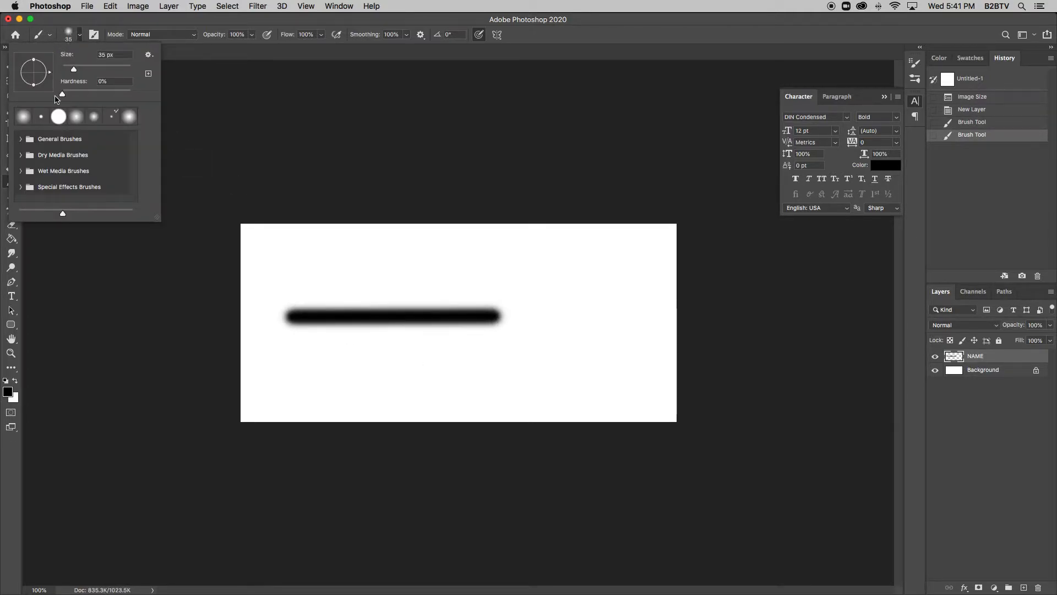
left_click(23, 116)
left_click(291, 275)
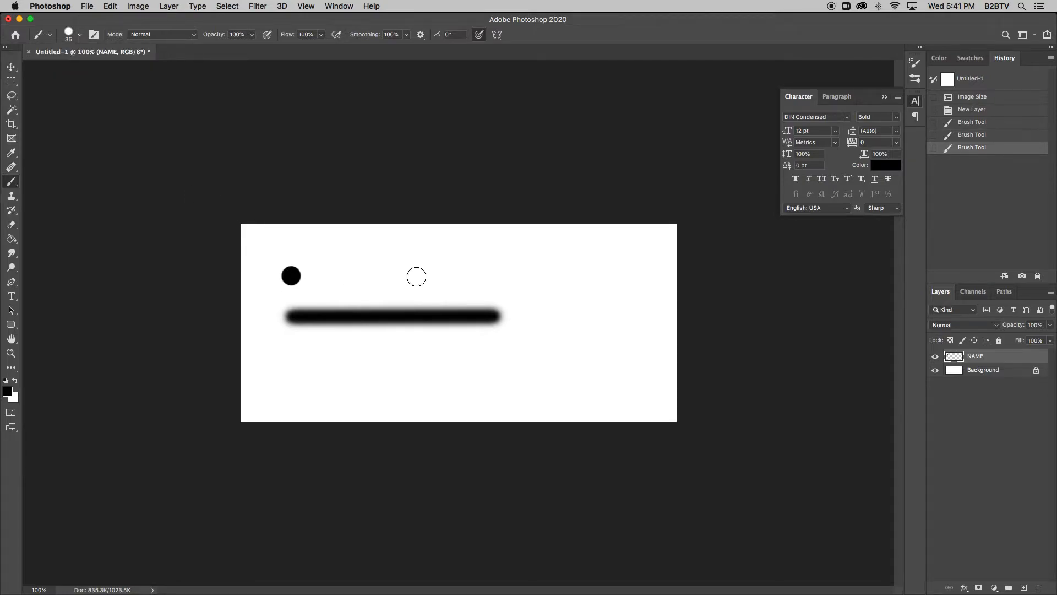
left_click(480, 275, "shift")
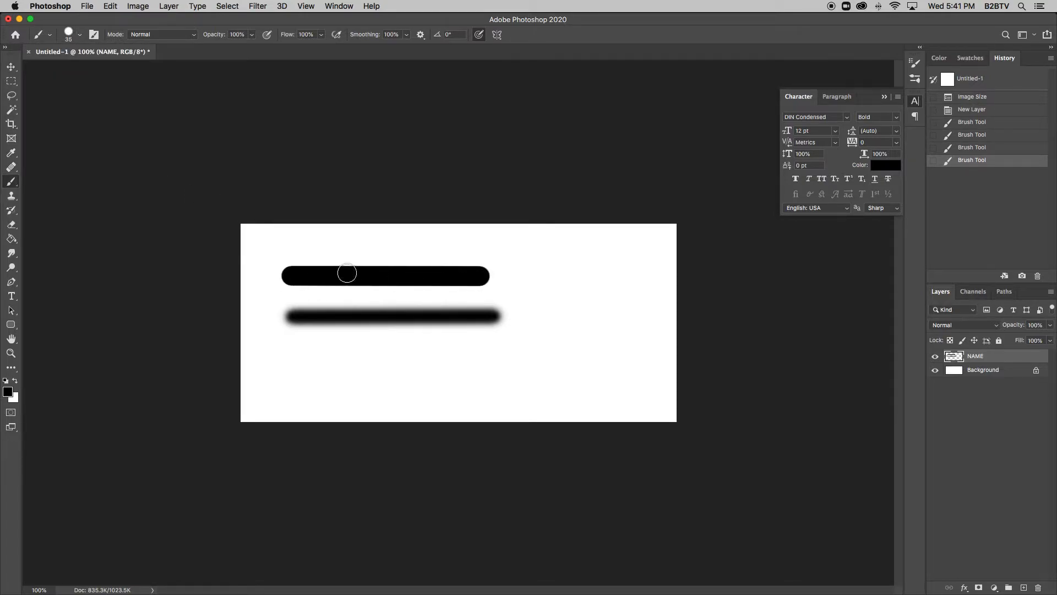
Set the brush opacity to 51% and paint a translucent straight line with overlapping dabs above the solid line
left_click(251, 35)
left_click_drag(254, 48, 227, 50)
left_click(328, 246)
left_click(441, 246, "shift")
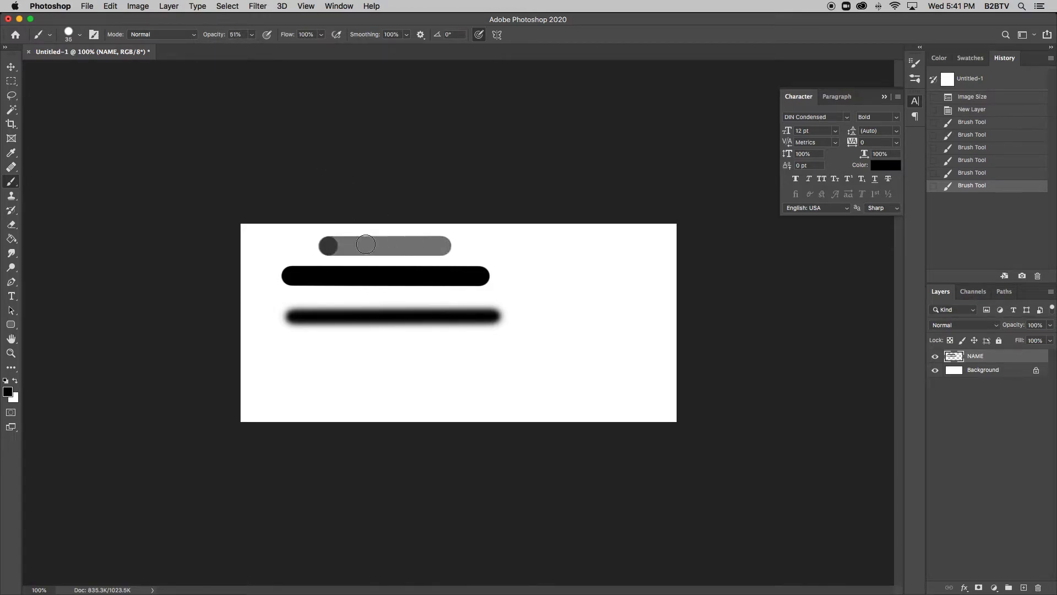
left_click(371, 250)
left_click(424, 246)
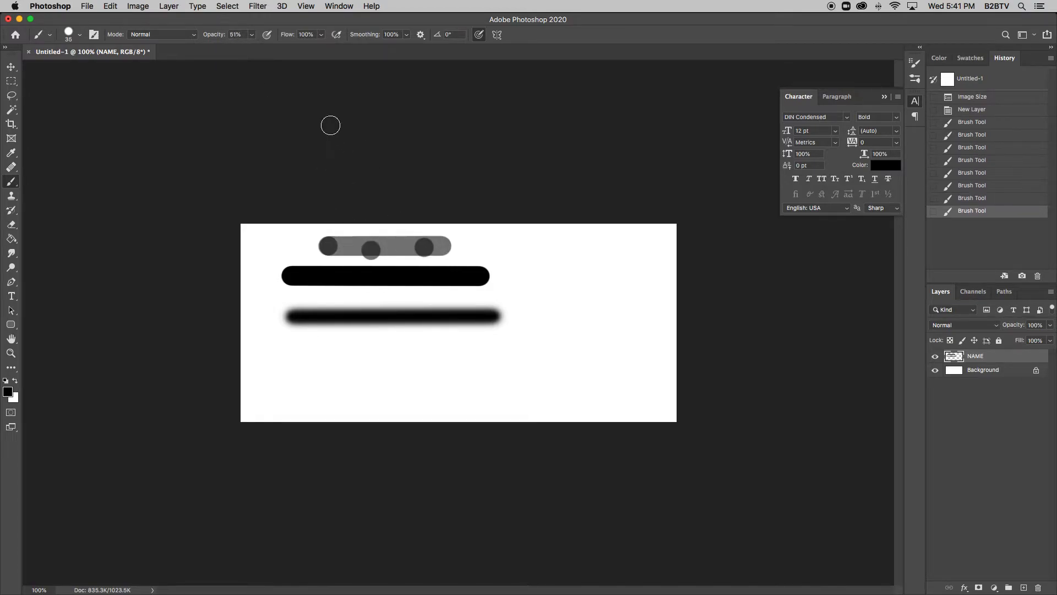
Set the brush opacity to 100% and paint a straight diagonal line beside the horizontal test lines
left_click(252, 34)
left_click_drag(252, 49, 303, 56)
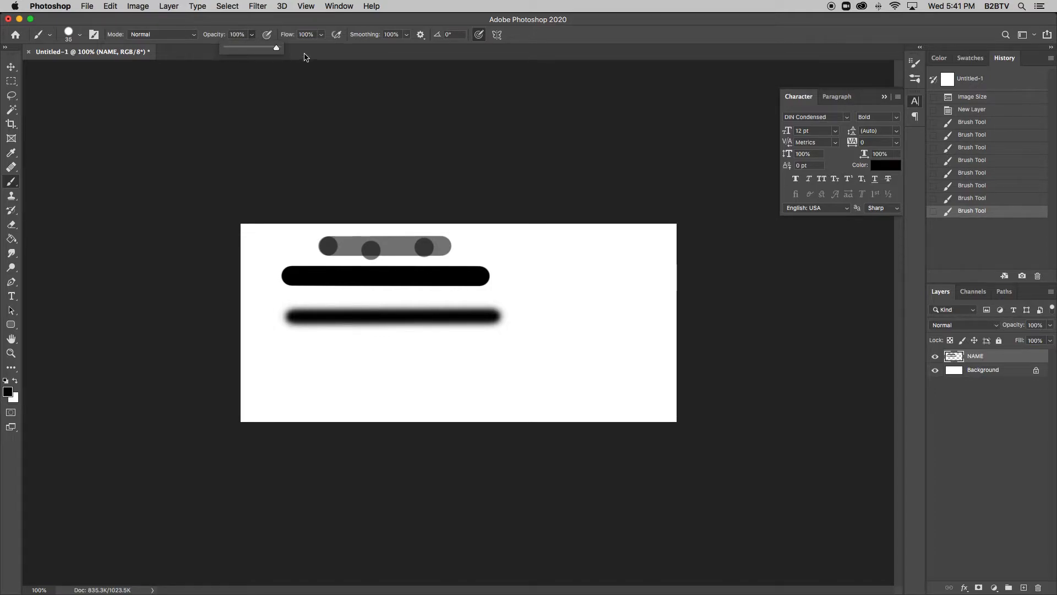
left_click(545, 249)
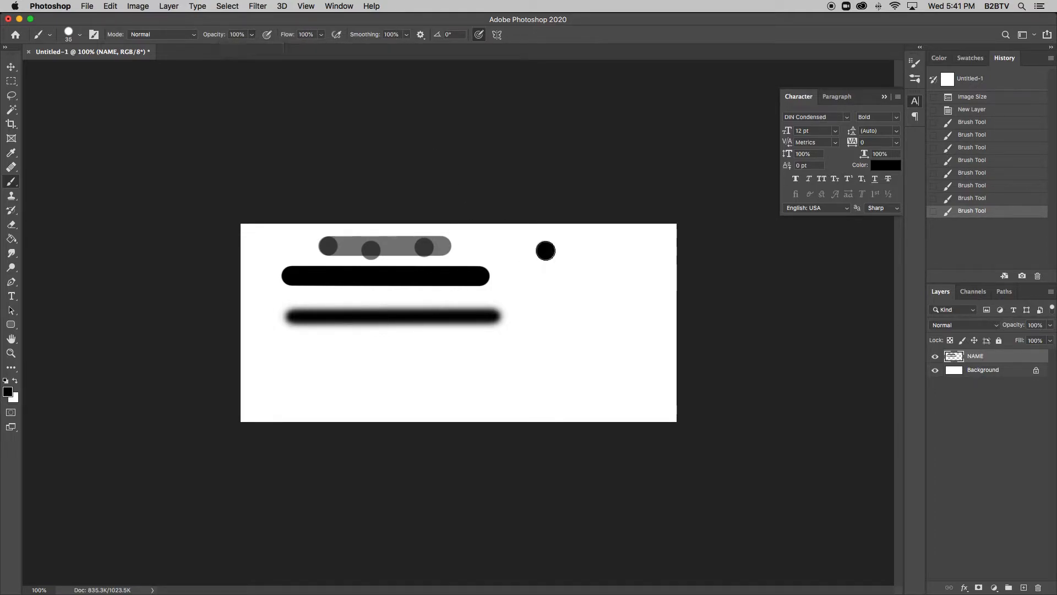
left_click(587, 348, "shift")
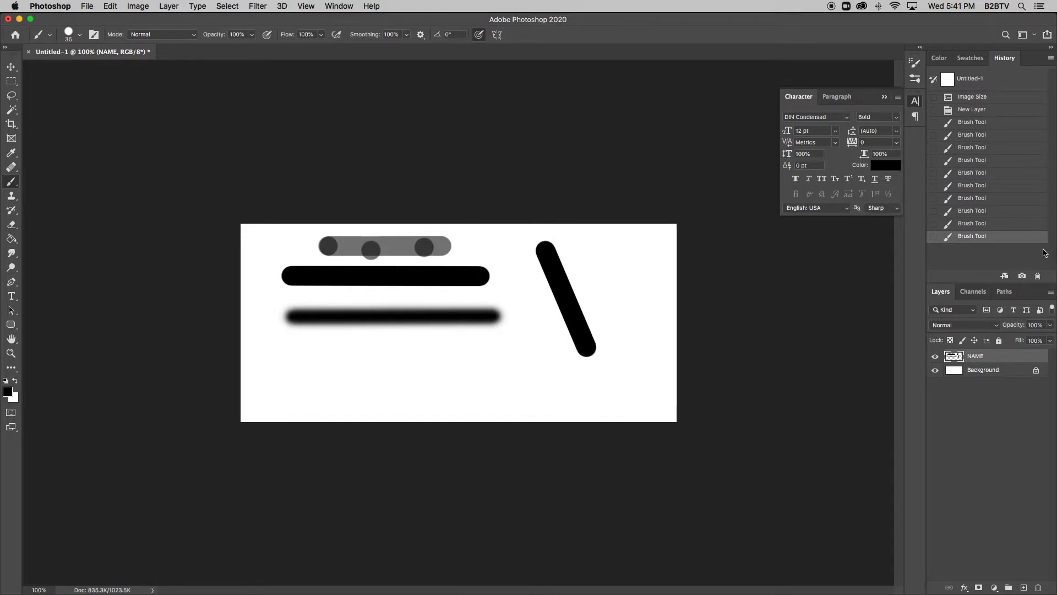
Revert the document to the New Layer history state, undoing all the test brush strokes
left_click(980, 112)
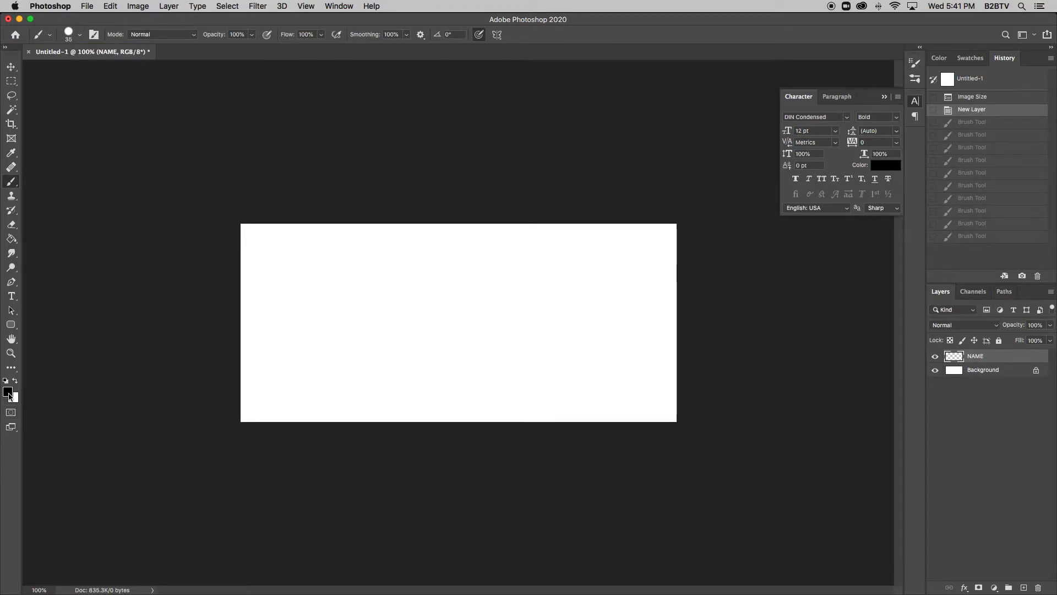
Set the foreground color to bright red and restore the default black and white colors
left_click(8, 392)
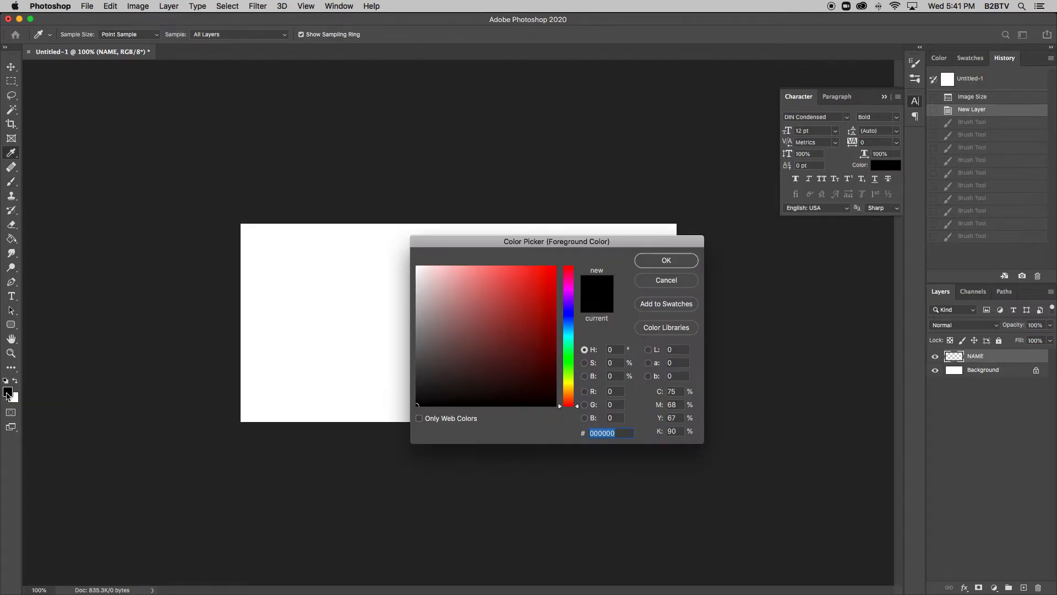
left_click(547, 275)
left_click(643, 258)
key("b")
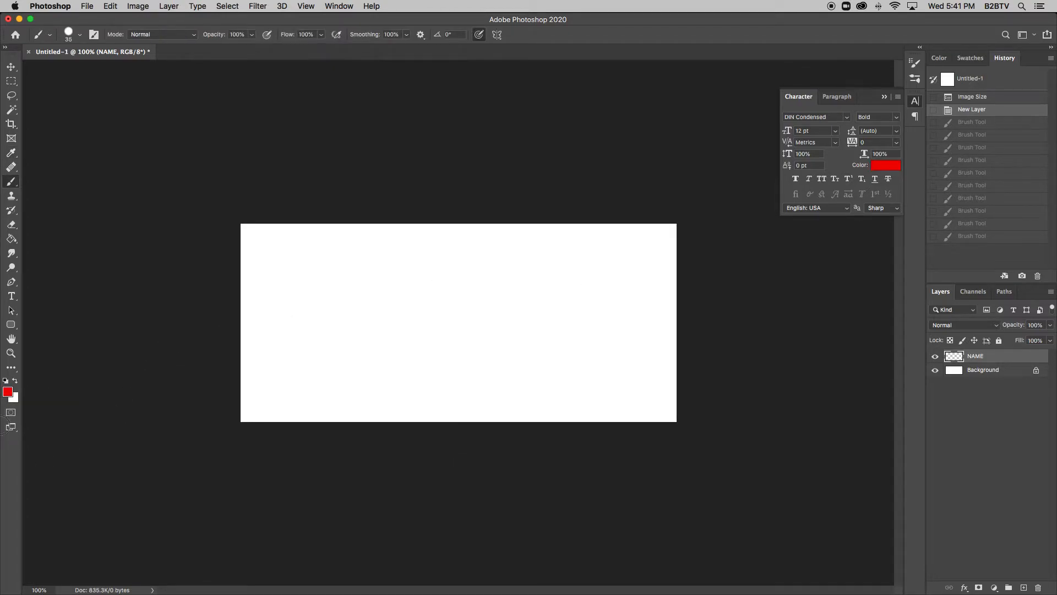
left_click(5, 381)
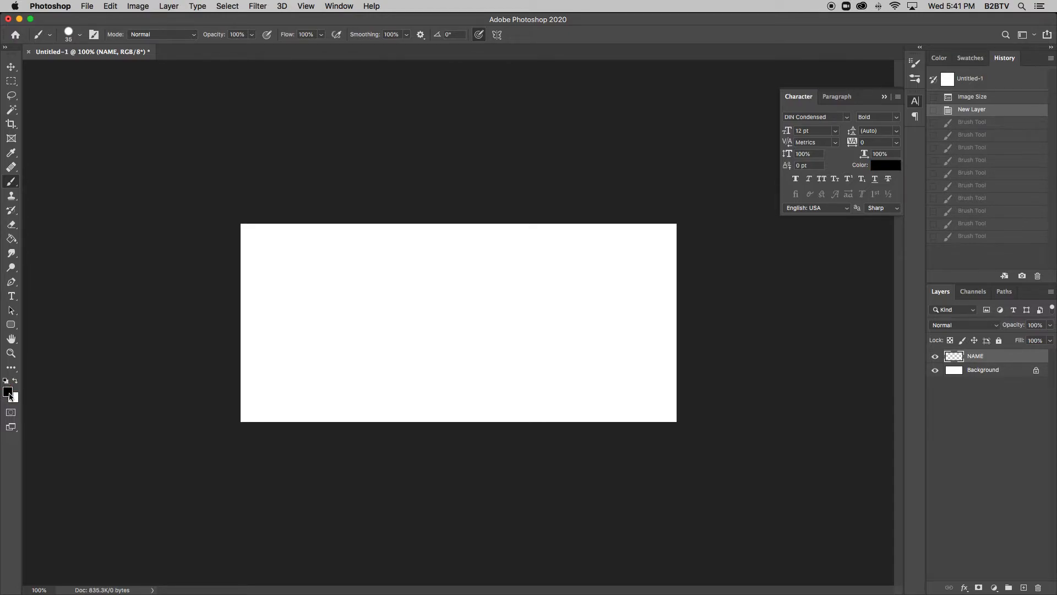
Change the foreground color to red #c82f2f and set it back to black #000000
left_click(9, 394)
left_click(524, 298)
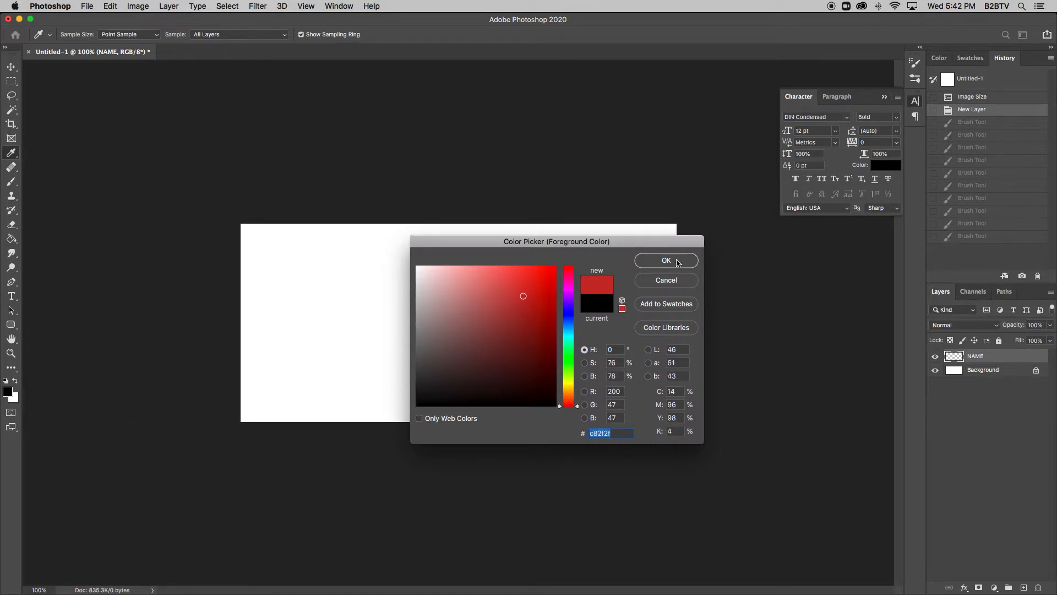
left_click(666, 260)
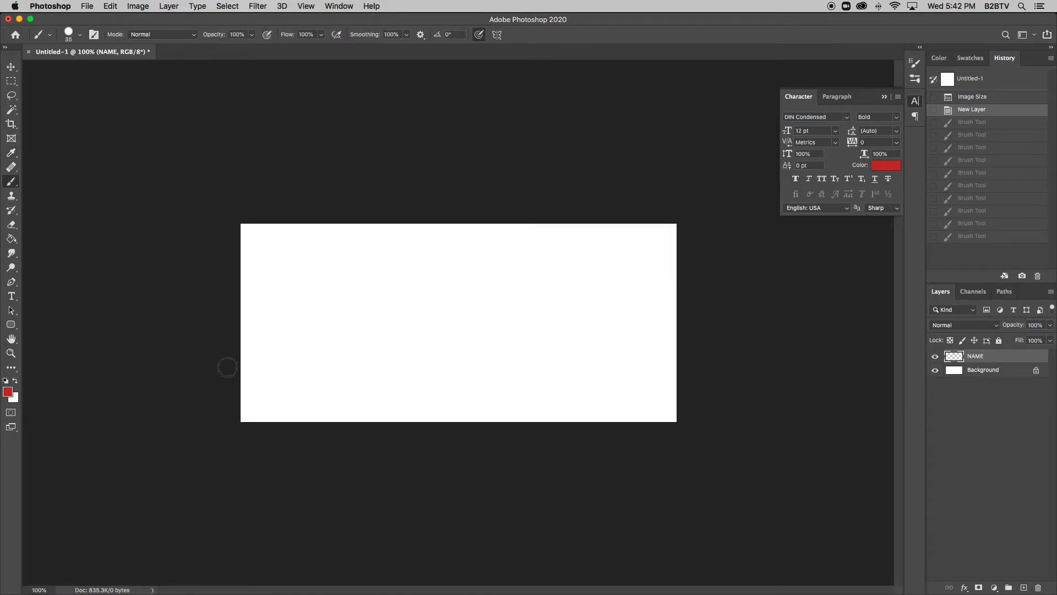
left_click(8, 393)
left_click(491, 343)
left_click_drag(491, 342, 403, 412)
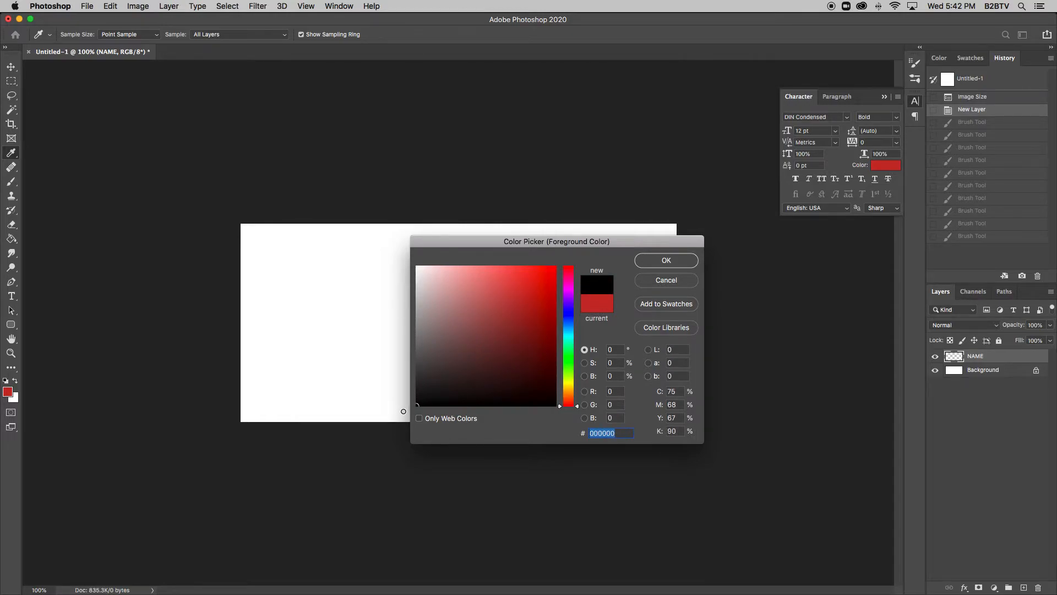
left_click(666, 260)
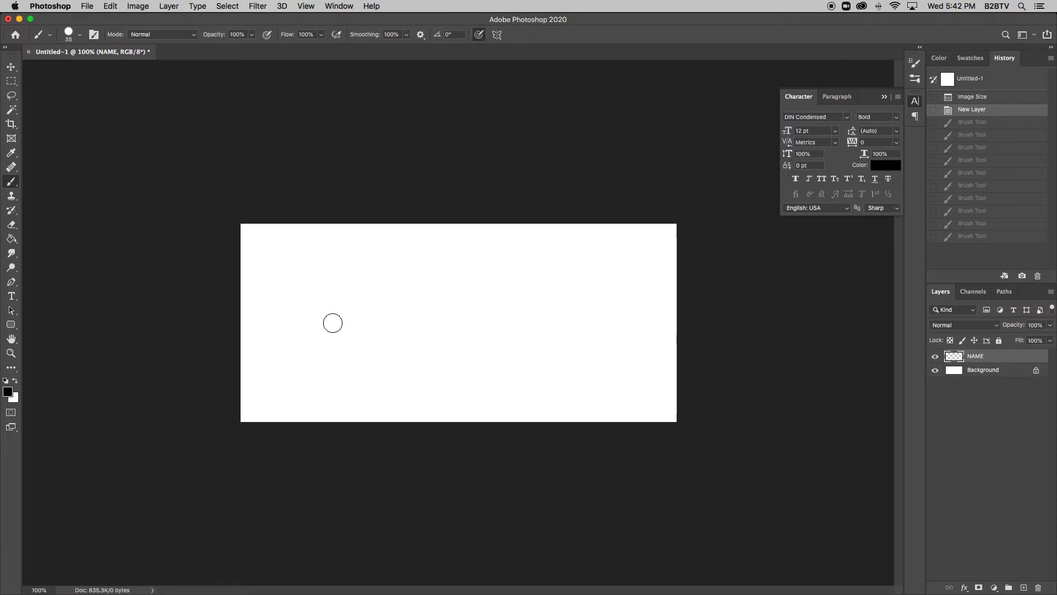
Try smaller and larger brush sizes and settle on 8 px for the hard round brush
key("bracketleft")
key("bracketleft")
key("bracketleft")
key("bracketleft")
key("bracketright")
key("bracketright")
key("bracketright")
key("bracketright")
key("bracketright")
key("bracketright")
key("bracketright")
key("bracketright")
key("bracketright")
key("bracketright")
key("bracketright")
key("bracketleft")
key("bracketleft")
key("bracketleft")
key("bracketleft")
key("bracketleft")
key("bracketleft")
key("bracketleft")
key("bracketleft")
key("bracketleft")
key("bracketleft")
Draw a closed block letter K in straight connected black brush lines, starting some distance in from the canvas's left edge
left_click(303, 255)
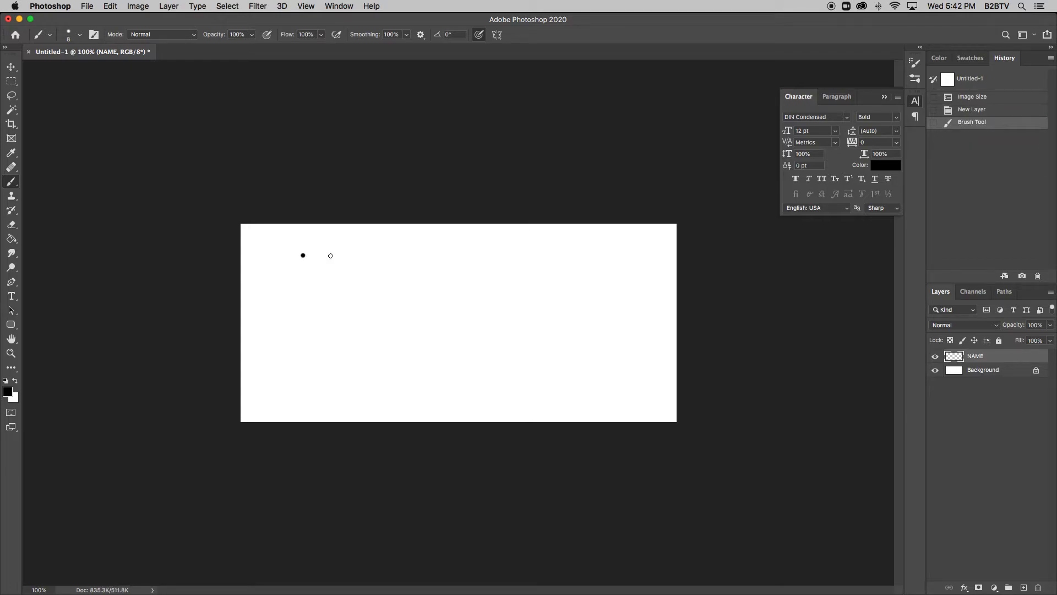
left_click(331, 255, "shift")
left_click(303, 255)
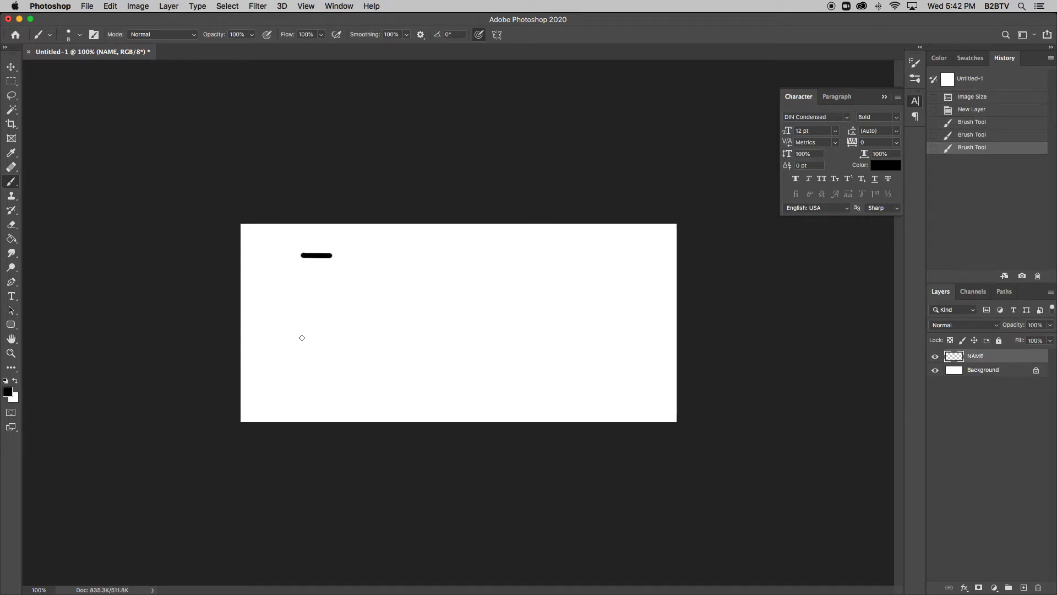
left_click(300, 382, "shift")
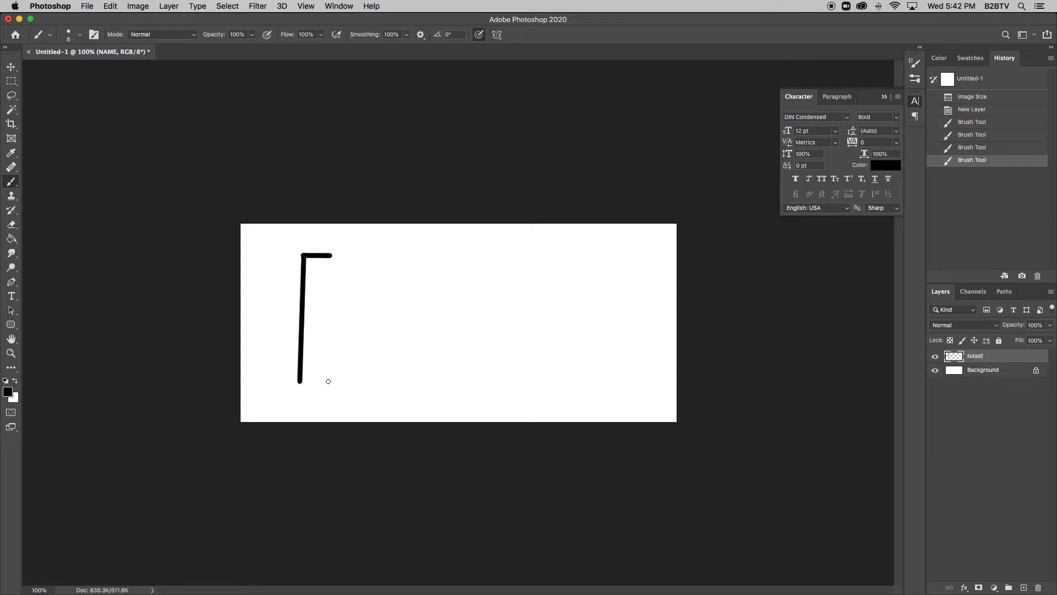
left_click(328, 381, "shift")
left_click_drag(327, 318, 329, 381)
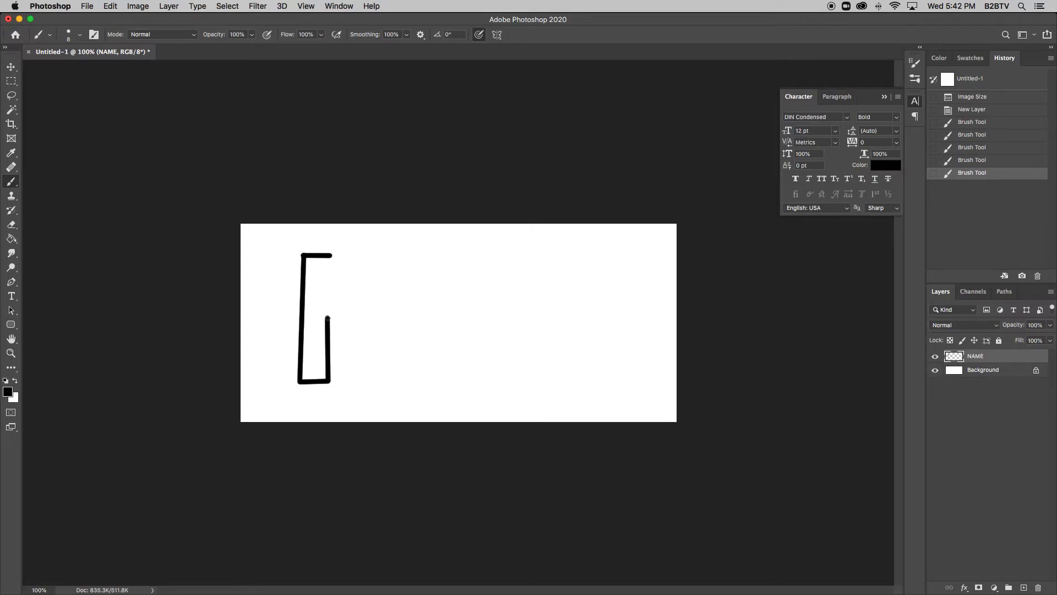
left_click(343, 381, "shift")
left_click(364, 382, "shift")
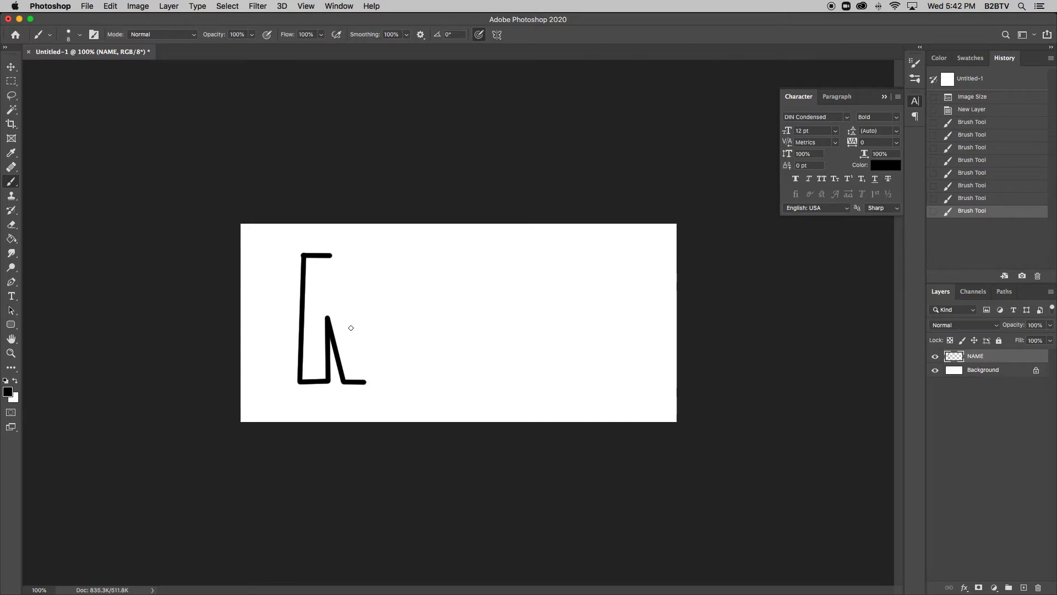
left_click(333, 303, "shift")
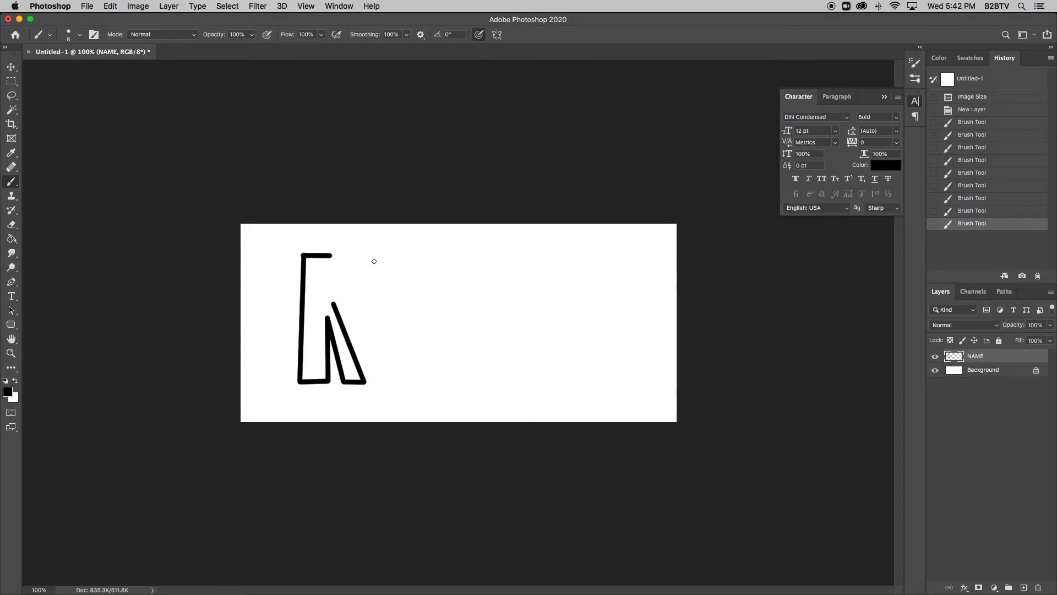
left_click(374, 261, "shift")
left_click(347, 256, "shift")
left_click(327, 288, "shift")
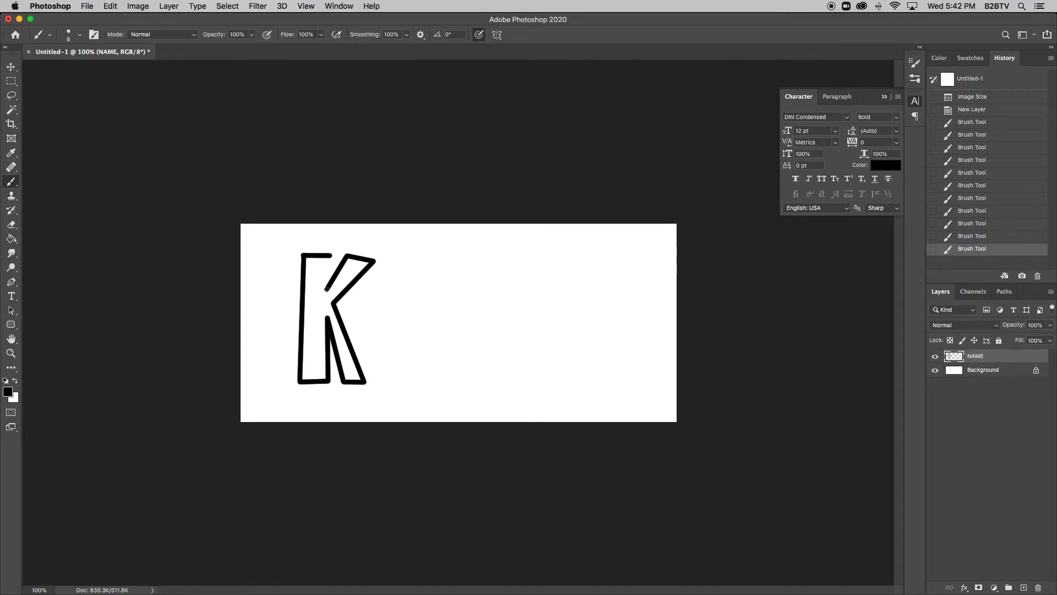
left_click(330, 256, "shift")
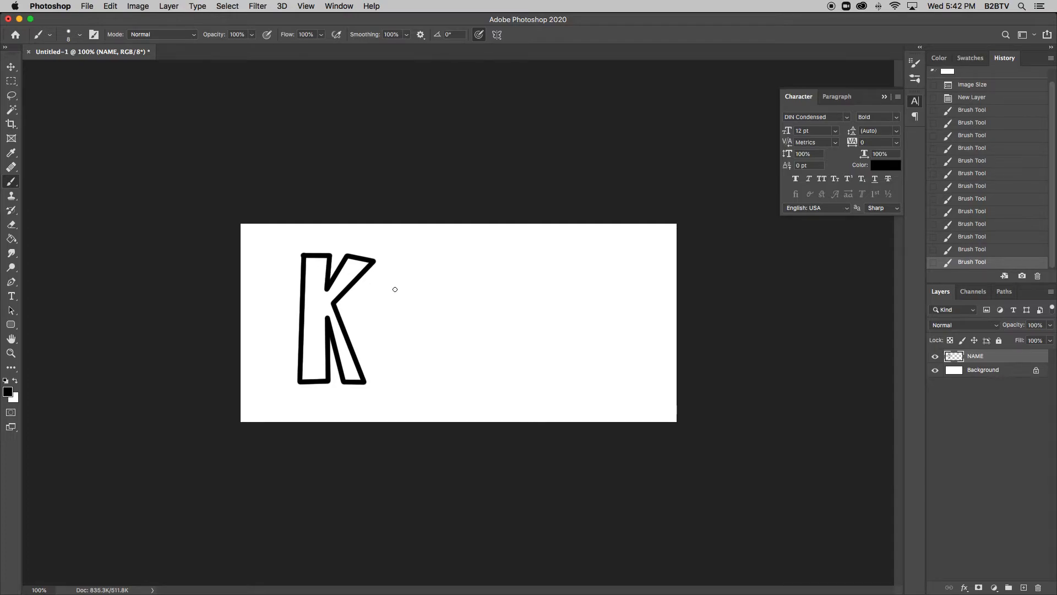
Go back and forth through the history states of the K outline and revert to the New Layer state
left_click(985, 249)
left_click(983, 236)
left_click(984, 224)
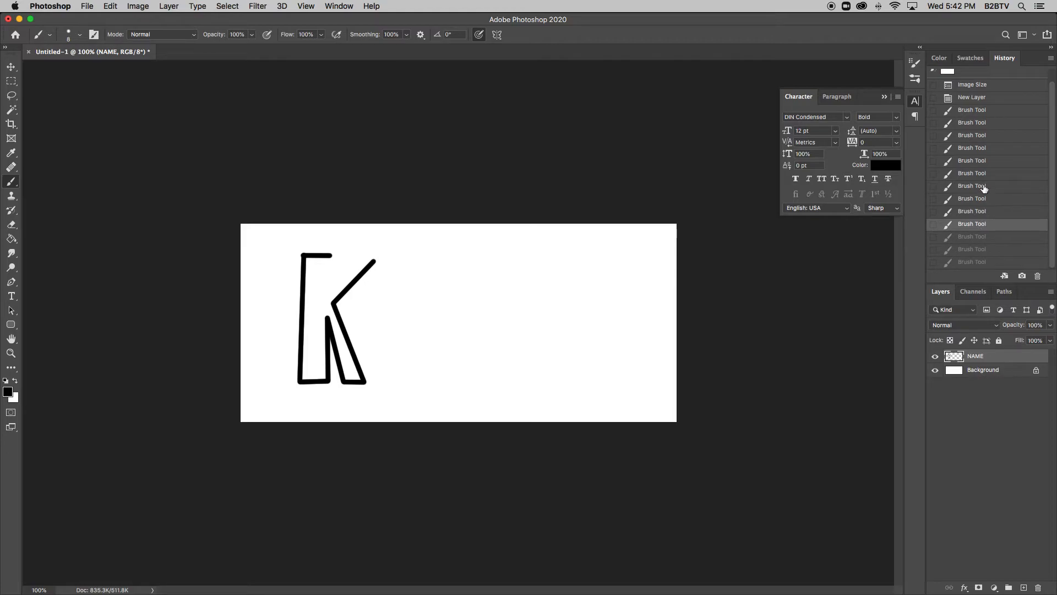
left_click(985, 188)
left_click(963, 98)
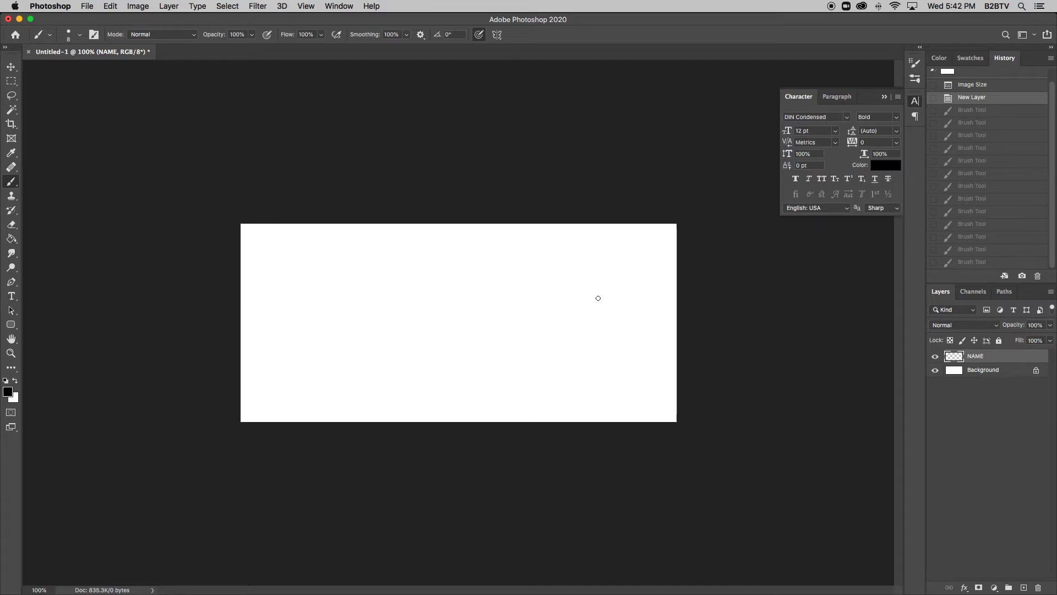
left_click(979, 263)
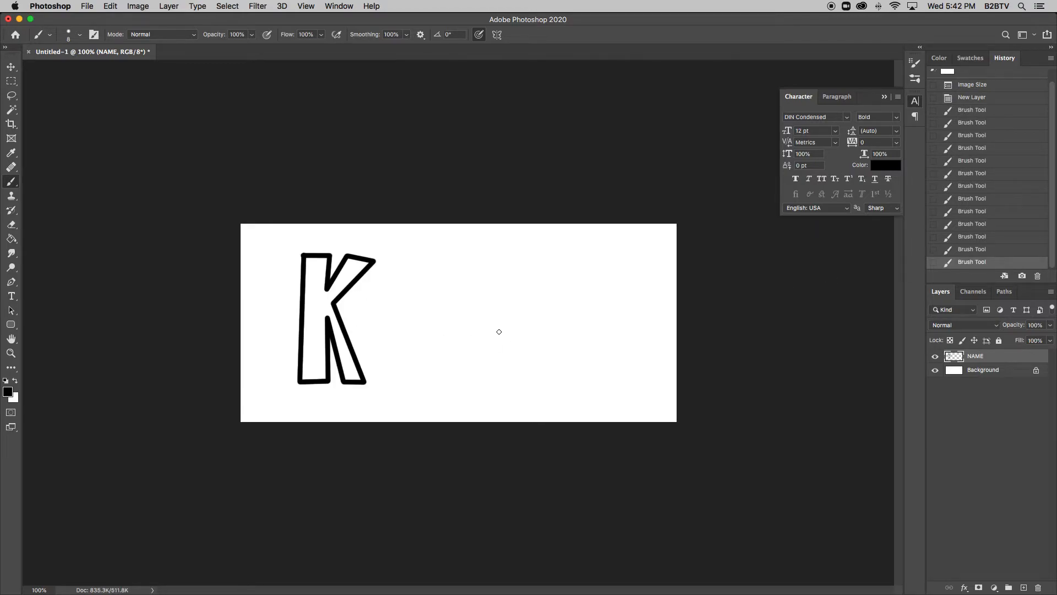
left_click(957, 103)
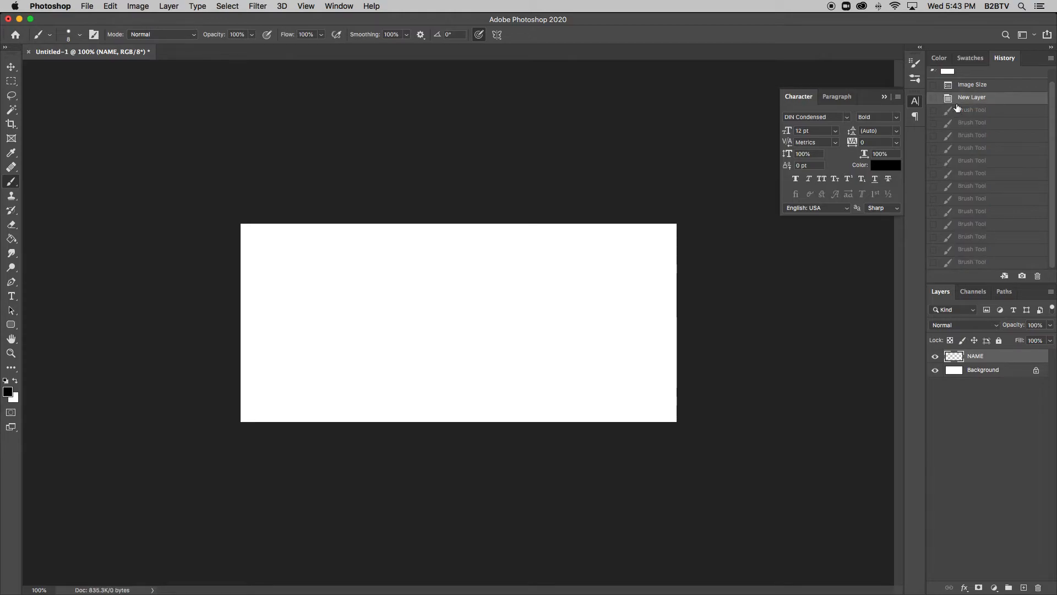
Outline a tall block letter K with connected straight black strokes near the left edge of the white canvas, closing the shape
left_click(265, 251)
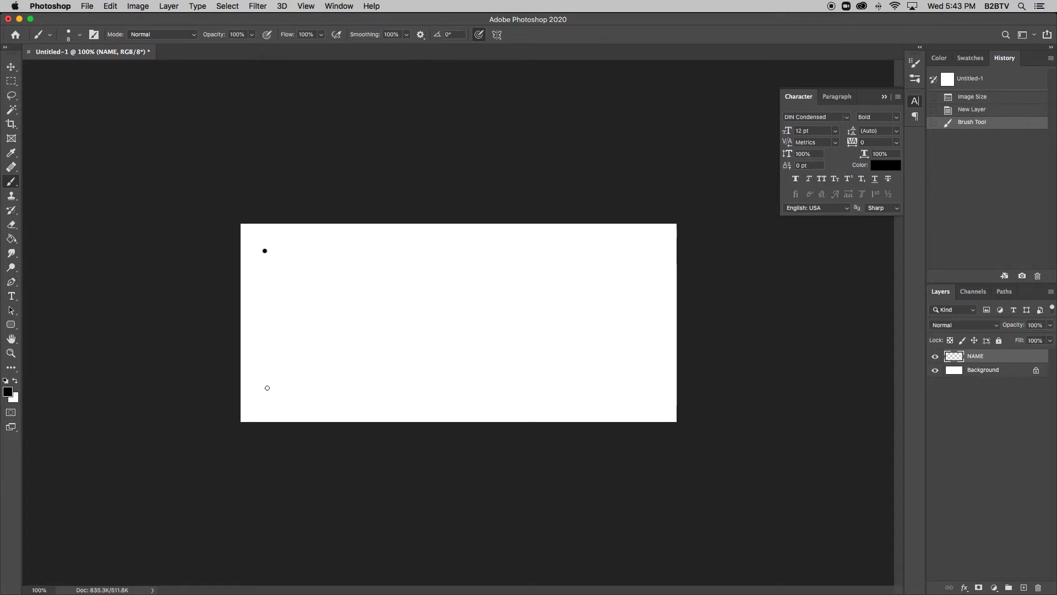
left_click(267, 388, "shift")
left_click(295, 387, "shift")
left_click(291, 312, "shift")
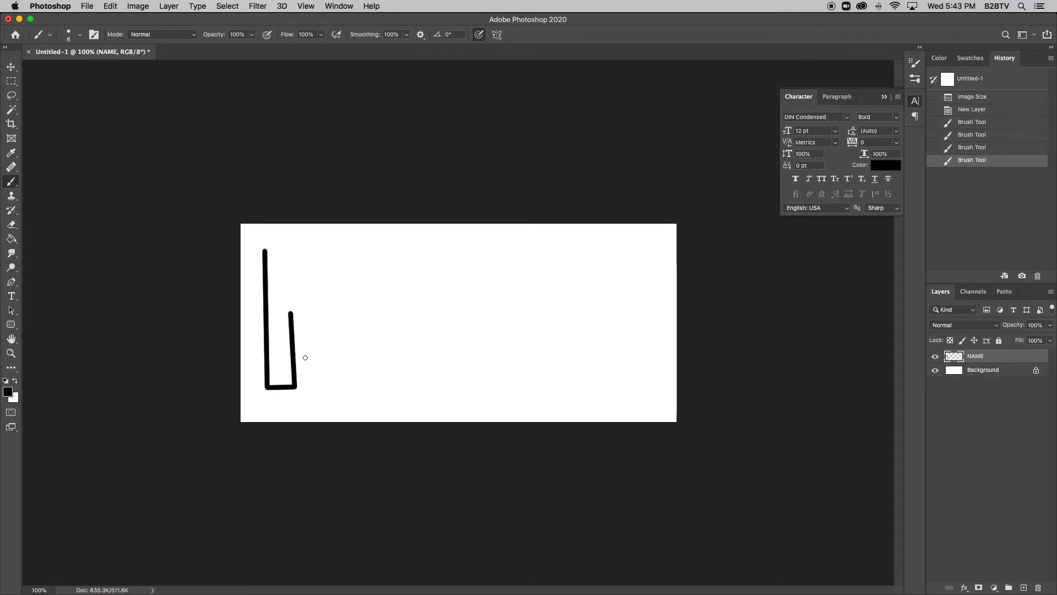
left_click(313, 385, "shift")
left_click(341, 387, "shift")
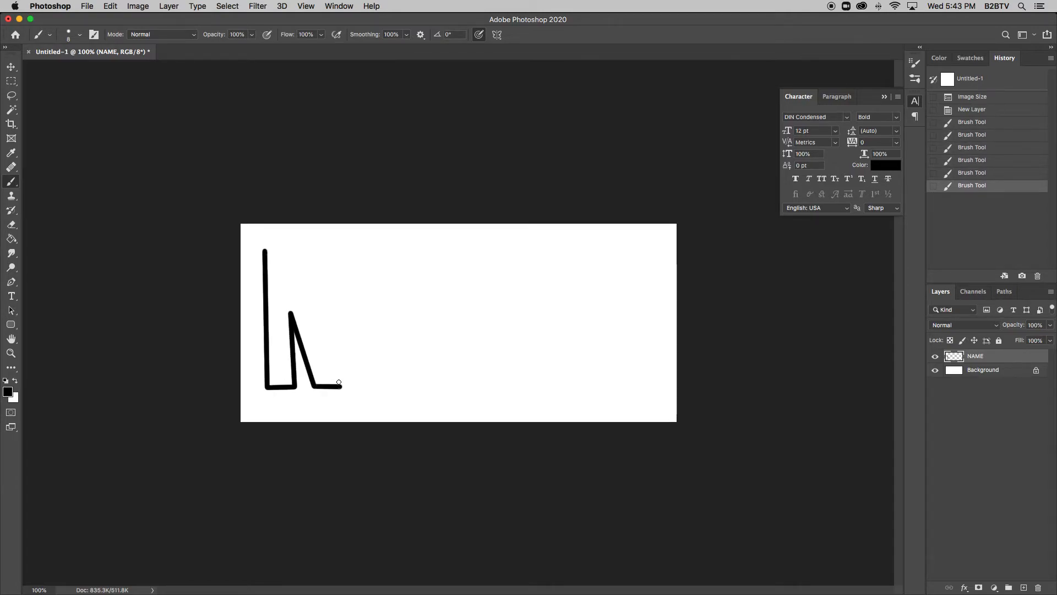
left_click(300, 303, "shift")
left_click(332, 254, "shift")
left_click(300, 251, "shift")
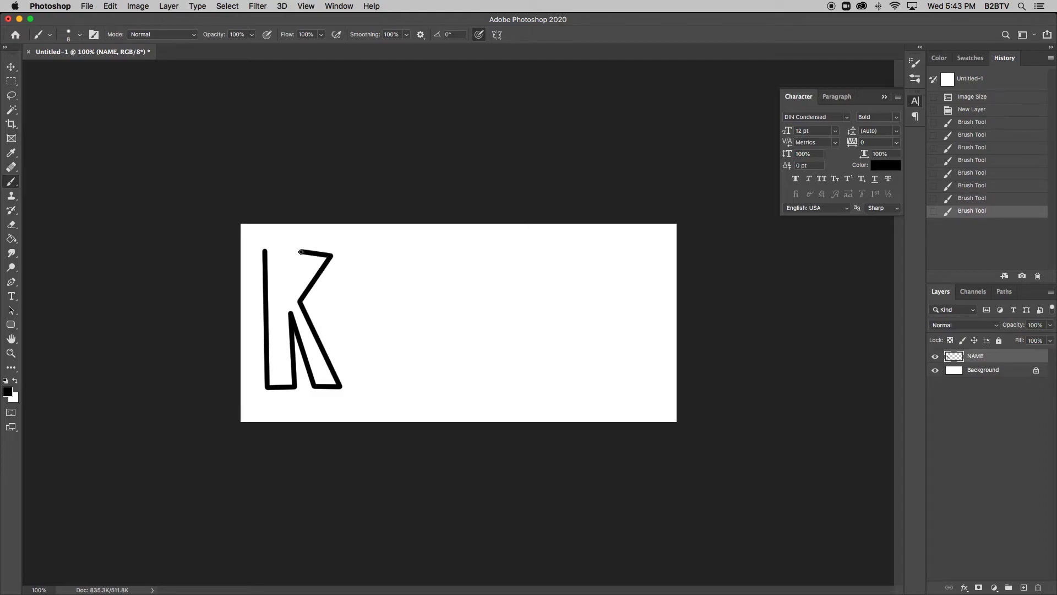
left_click(288, 289, "shift")
left_click(283, 249, "shift")
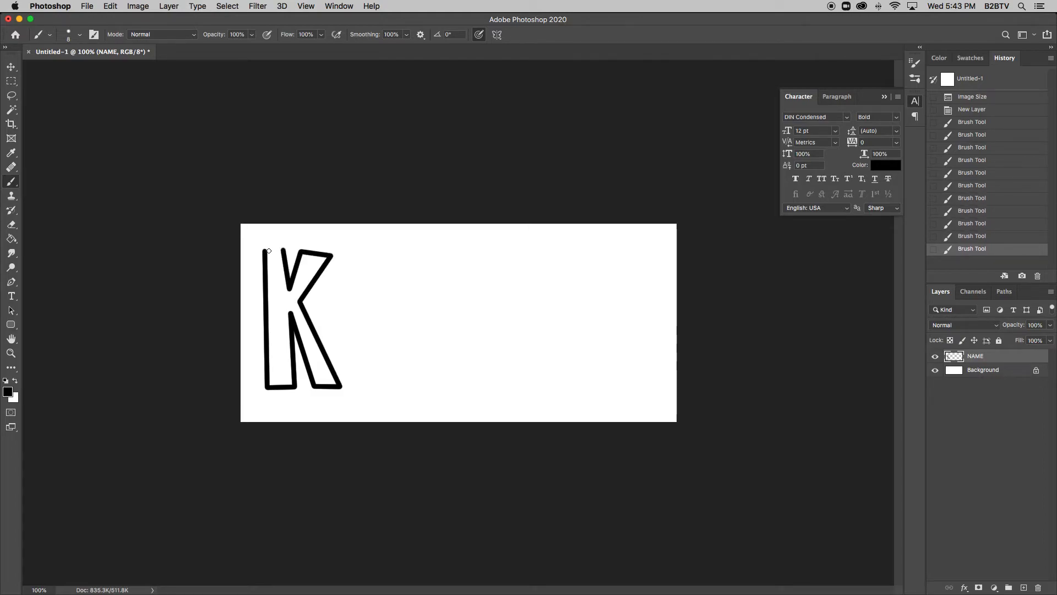
left_click(264, 249, "shift")
Outline a closed block letter E with connected straight strokes directly beside the K, matching its height
left_click(343, 256)
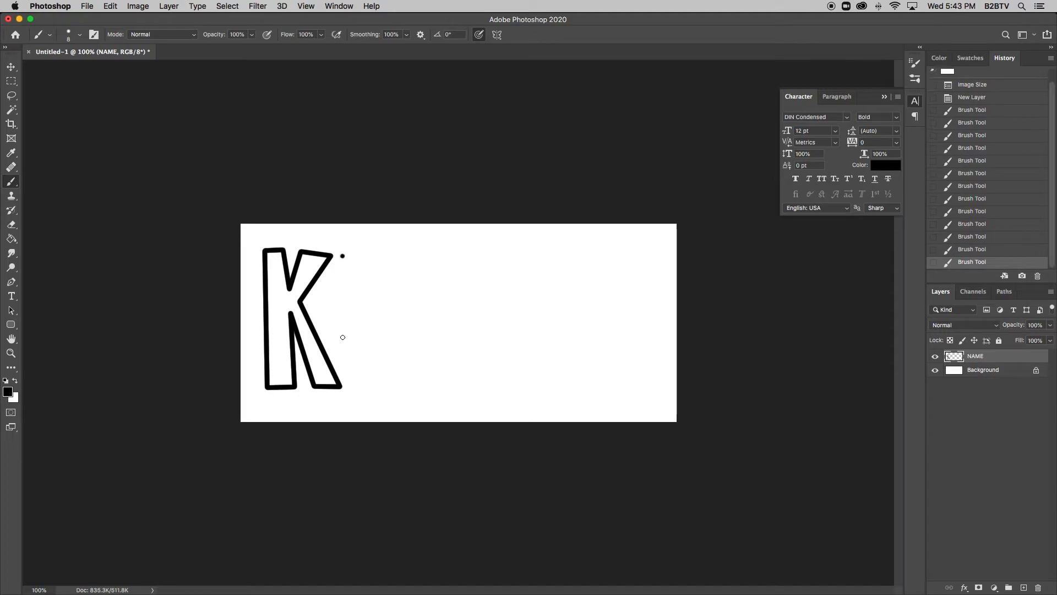
left_click(348, 387, "shift")
left_click(397, 388, "shift")
left_click(394, 363, "shift")
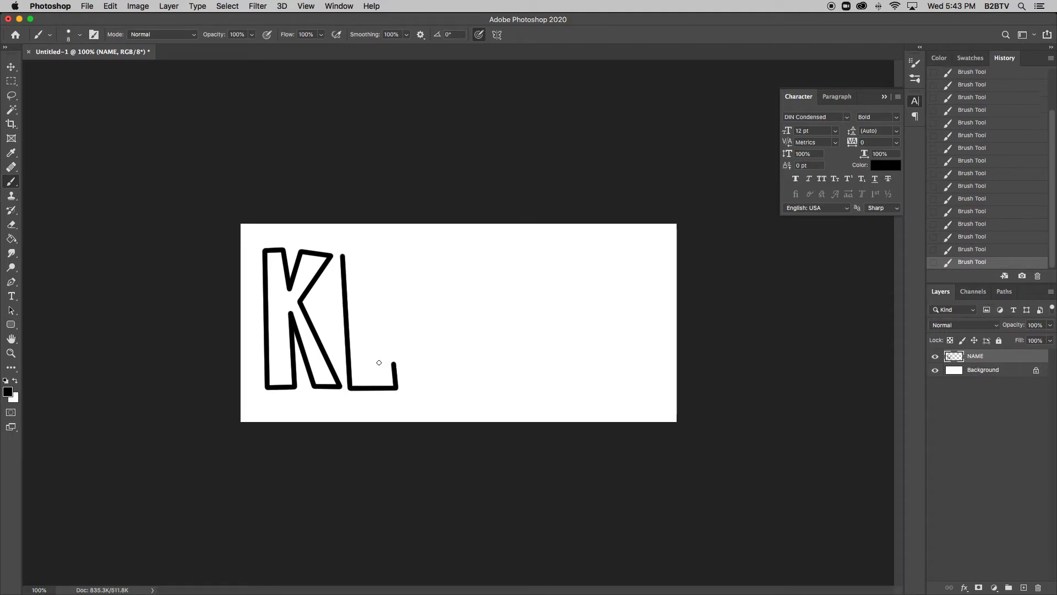
left_click(363, 362, "shift")
left_click(364, 327, "shift")
left_click(392, 324, "shift")
left_click(389, 299, "shift")
left_click(359, 301, "shift")
left_click(357, 273, "shift")
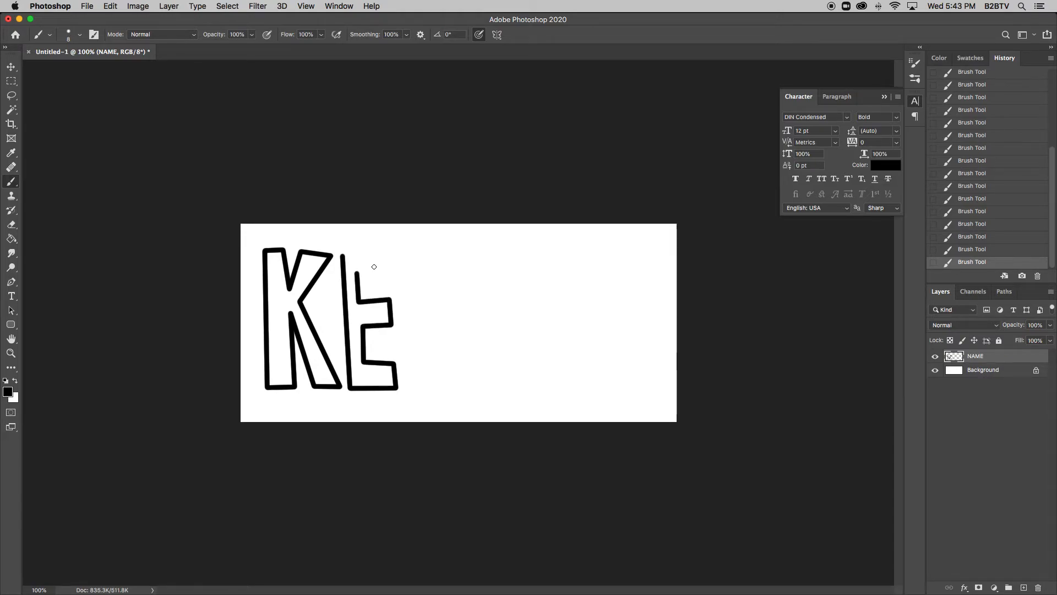
left_click(388, 271, "shift")
left_click(385, 249, "shift")
left_click(343, 255, "shift")
Draw the stem's outer side, the bottom arm and the middle arm's lower edge of a second block letter E
left_click(402, 249)
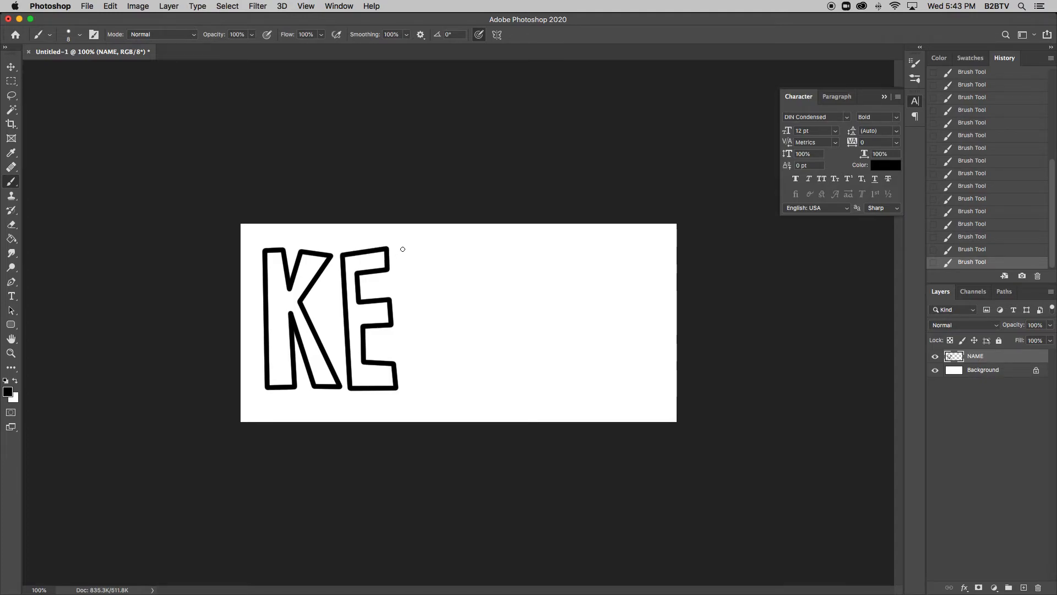
left_click(409, 387, "shift")
left_click(451, 387, "shift")
left_click(451, 362, "shift")
left_click(423, 361, "shift")
left_click(422, 324, "shift")
left_click(450, 323, "shift")
Try a slanted end and upper edge for the second E's middle arm, and revert those two strokes
left_click(443, 299, "shift")
left_click(418, 298, "shift")
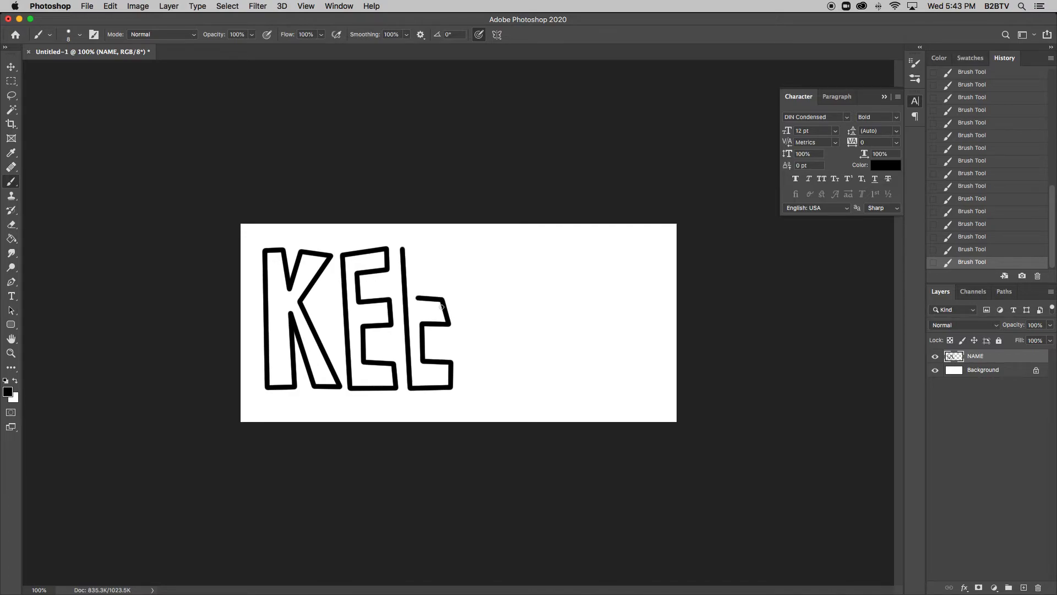
left_click(964, 249)
left_click(968, 237)
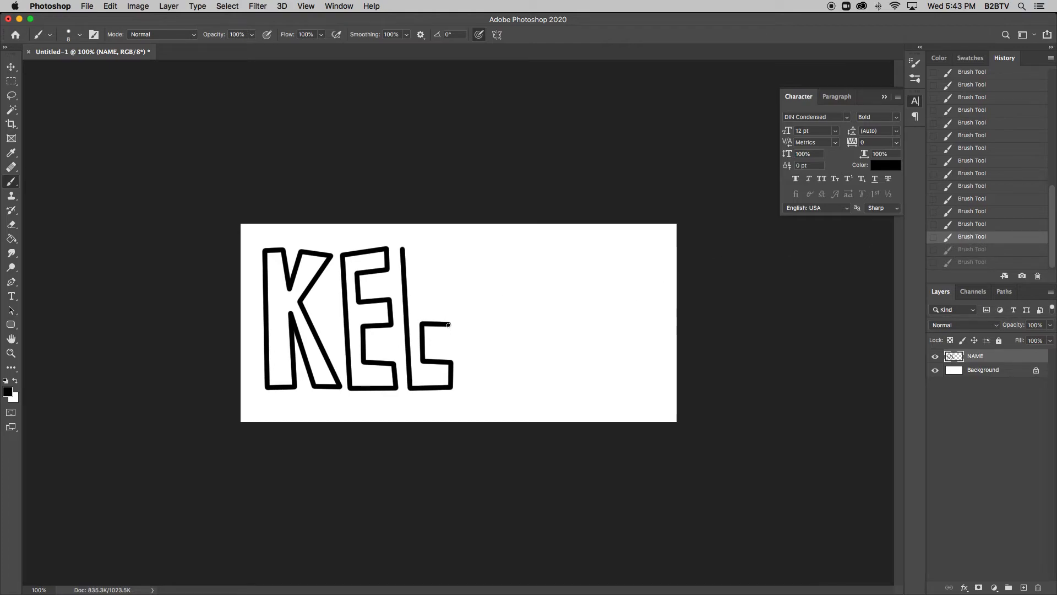
key("ctrl+shift+z")
key("ctrl+shift+z")
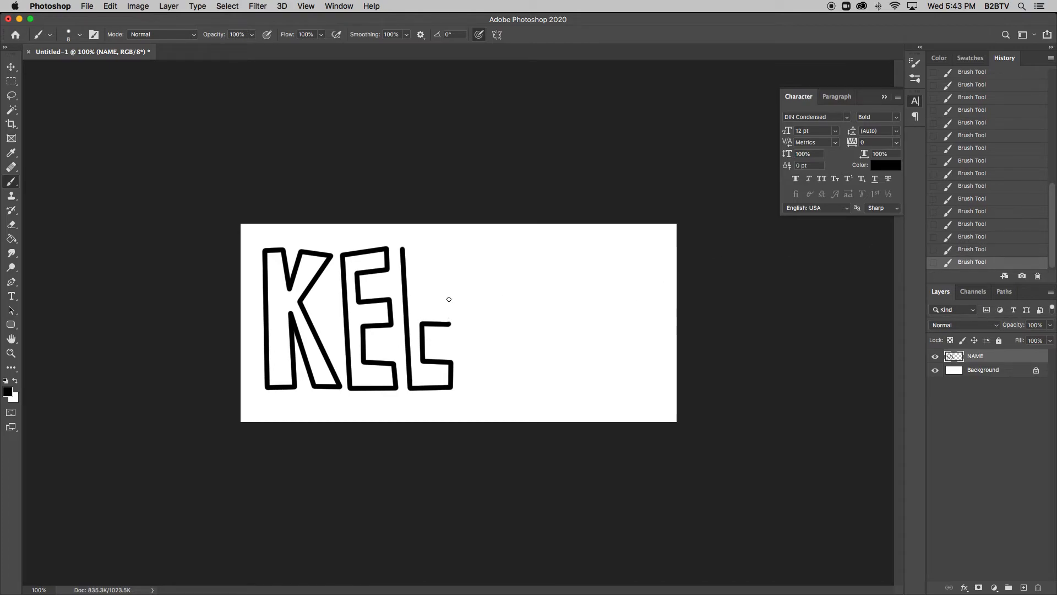
Complete the second E's middle and top arms with a closed outline, reverting the stray line that extends beyond the letter
left_click(448, 299, "shift")
left_click(419, 299, "shift")
left_click(422, 265, "shift")
left_click(450, 269, "shift")
left_click(449, 247, "shift")
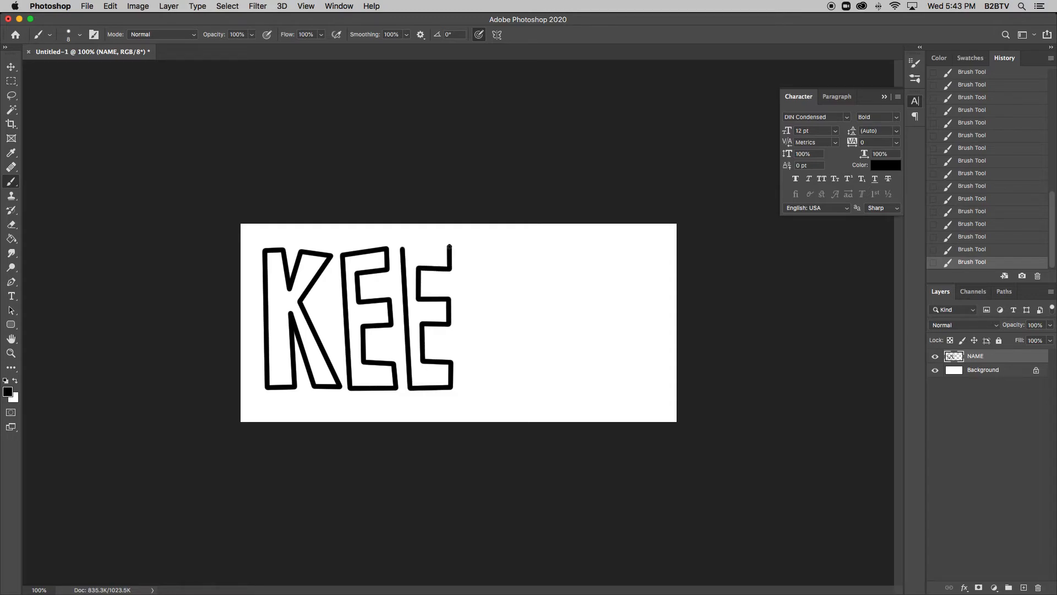
left_click(402, 248, "shift")
left_click(501, 248, "shift")
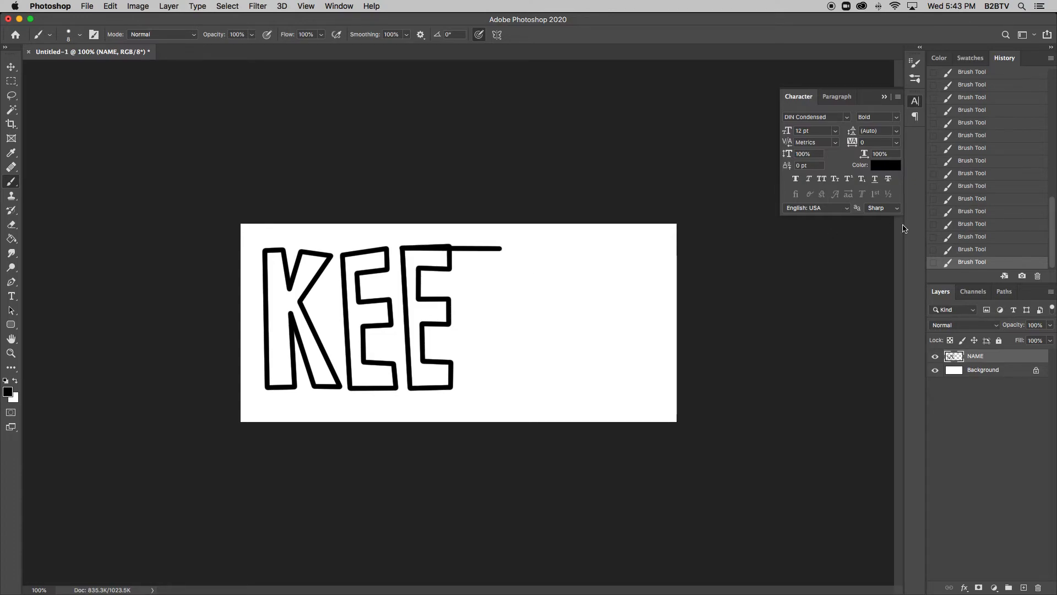
left_click(964, 249)
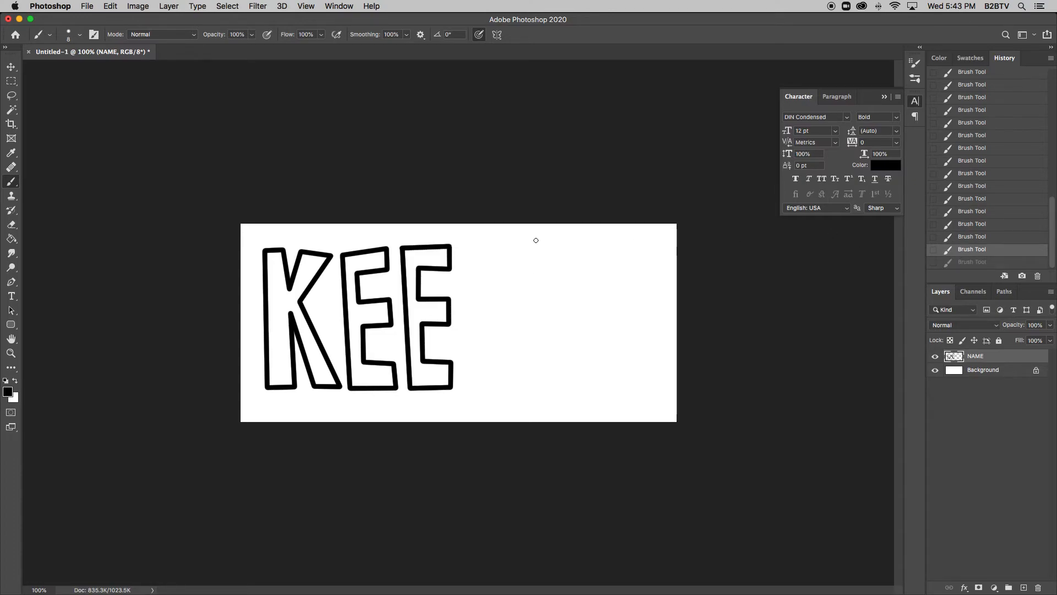
Outline a closed block letter L with connected straight strokes beside the second E
left_click(461, 247)
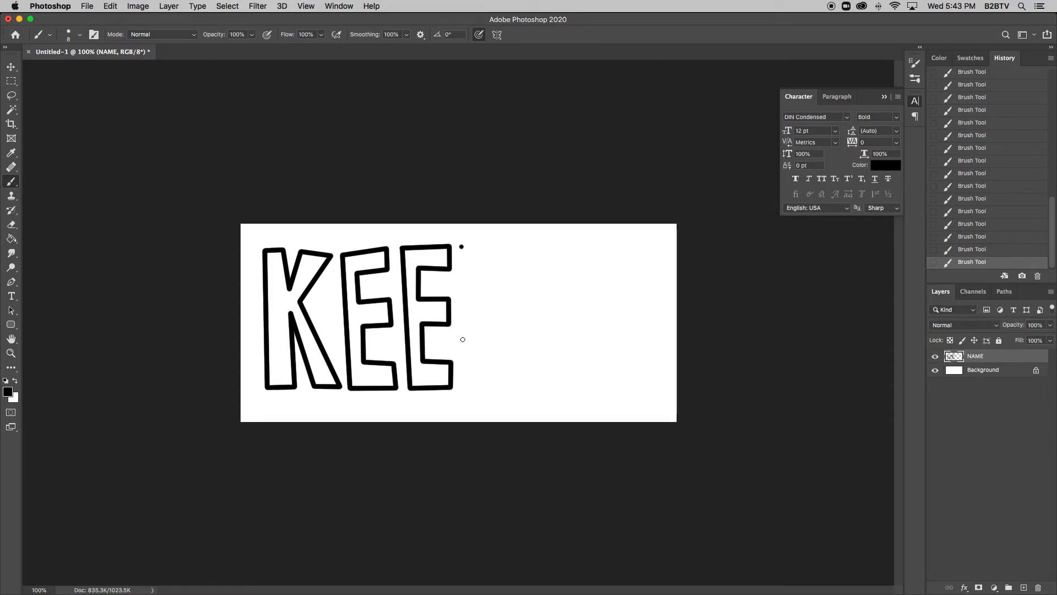
left_click(467, 388, "shift")
left_click(518, 389, "shift")
left_click(517, 360, "shift")
left_click(480, 358, "shift")
left_click(477, 246, "shift")
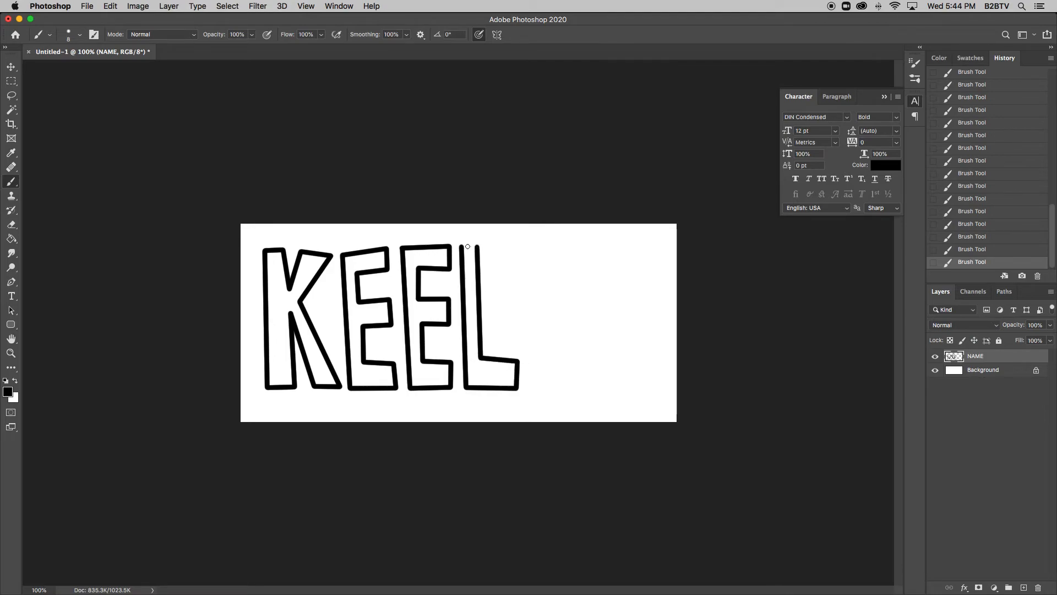
left_click(462, 245, "shift")
Outline a closed block letter Y with connected straight strokes after the L, completing the word
left_click(517, 248)
left_click(540, 247, "shift")
left_click(557, 304, "shift")
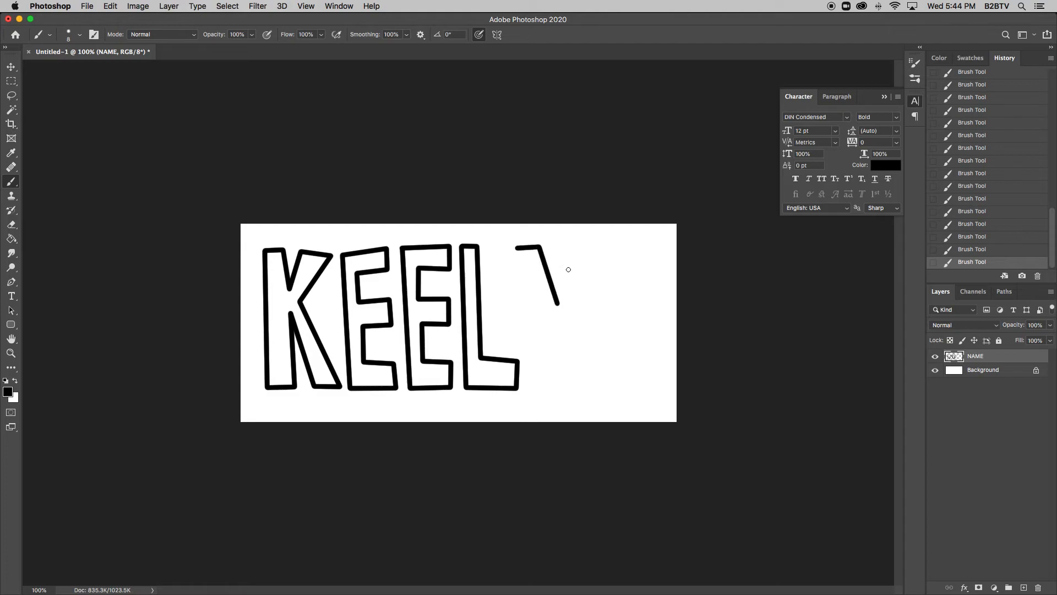
left_click(572, 245, "shift")
left_click(590, 246, "shift")
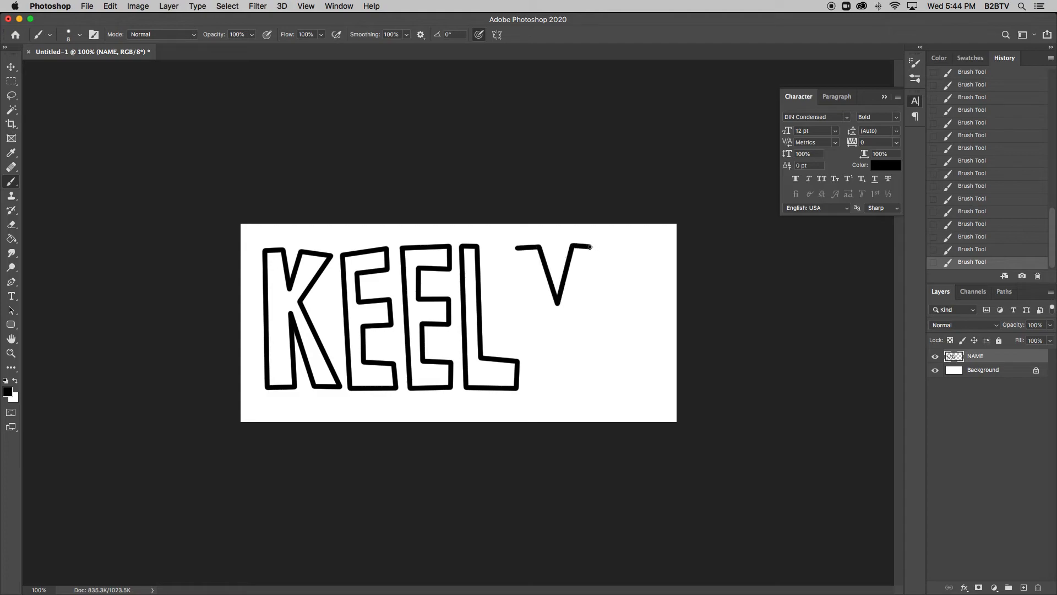
left_click(565, 323, "shift")
left_click(572, 387, "shift")
left_click(554, 389, "shift")
left_click(548, 325, "shift")
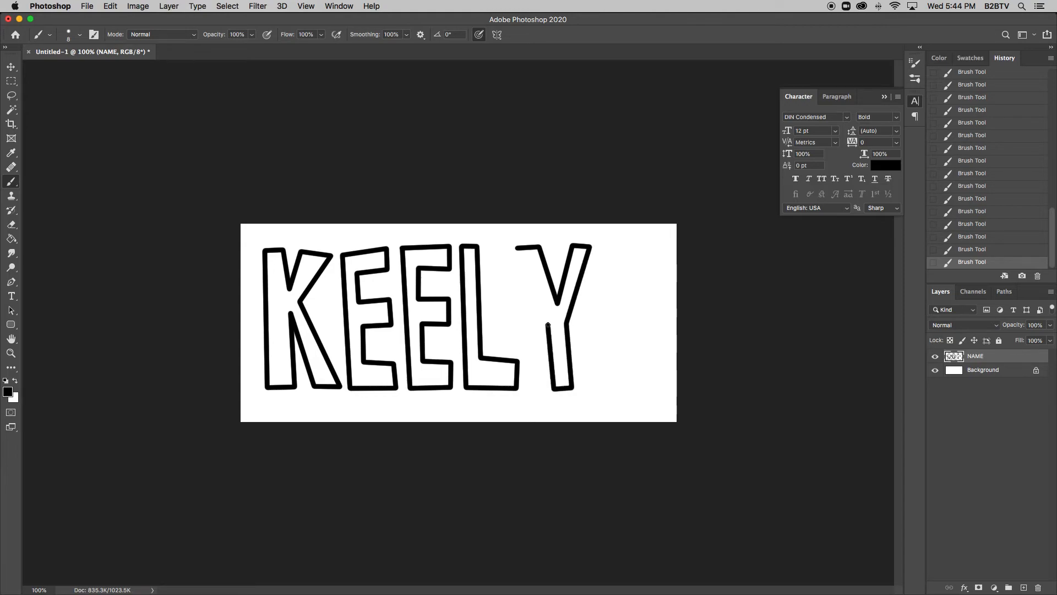
left_click(517, 249, "shift")
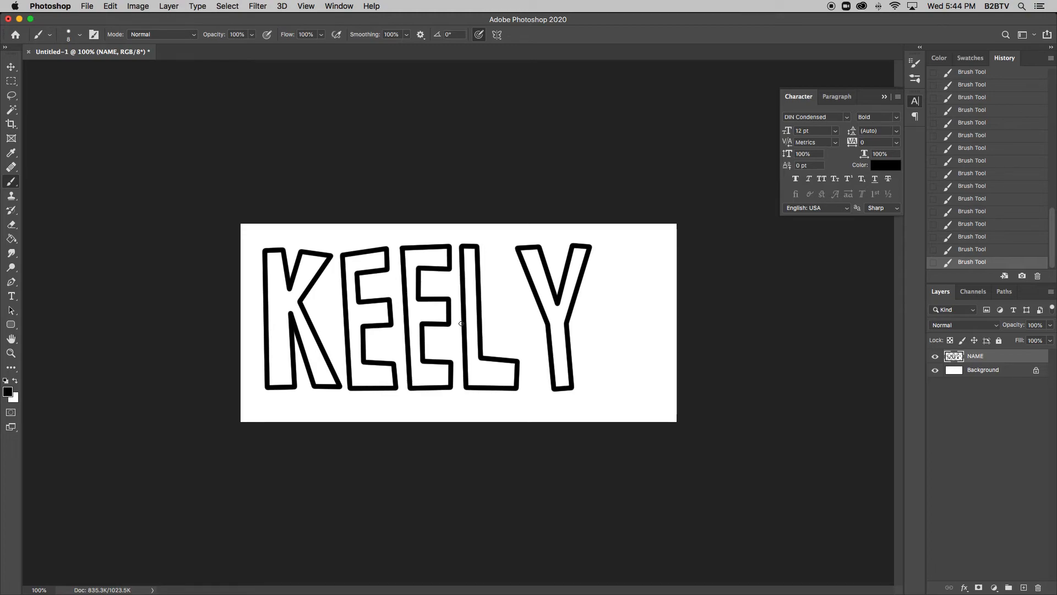
Set the foreground color to red #d71e1e and fill the inside of the letter K with the Paint Bucket
left_click(11, 239)
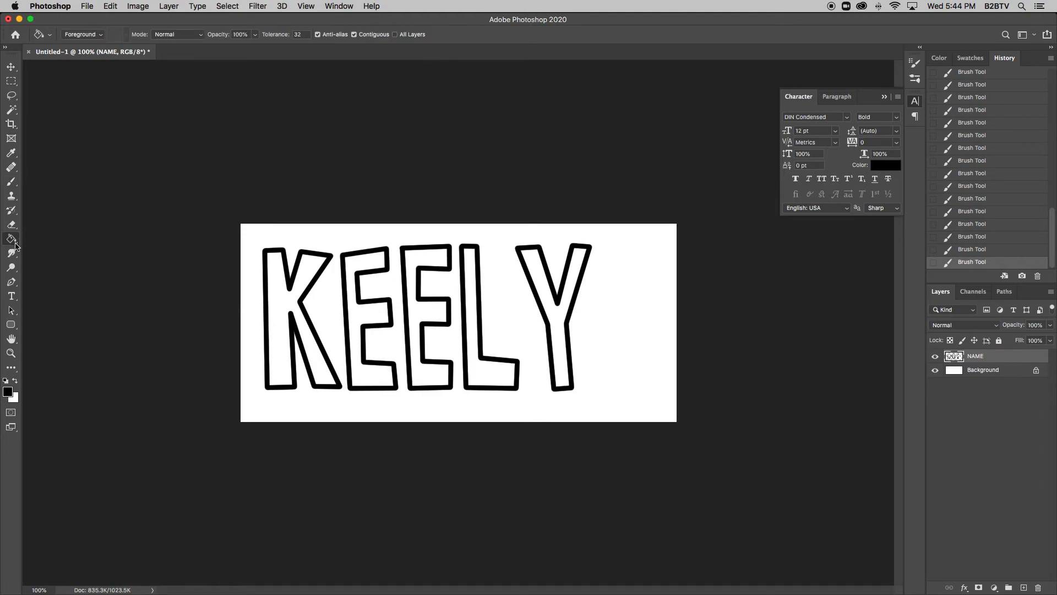
left_click(8, 391)
left_click(553, 317)
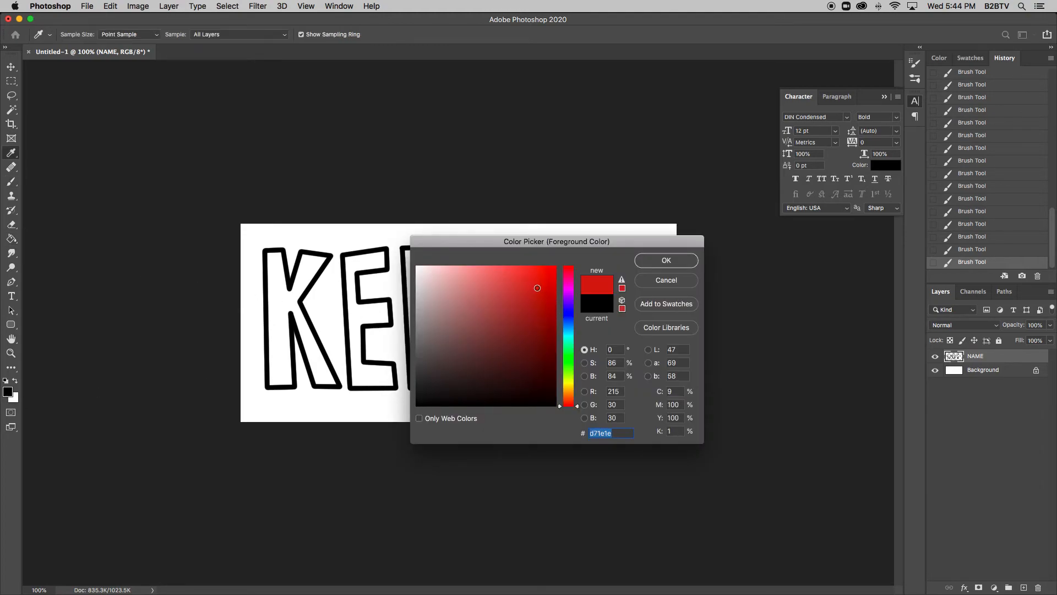
left_click(656, 257)
left_click(307, 278)
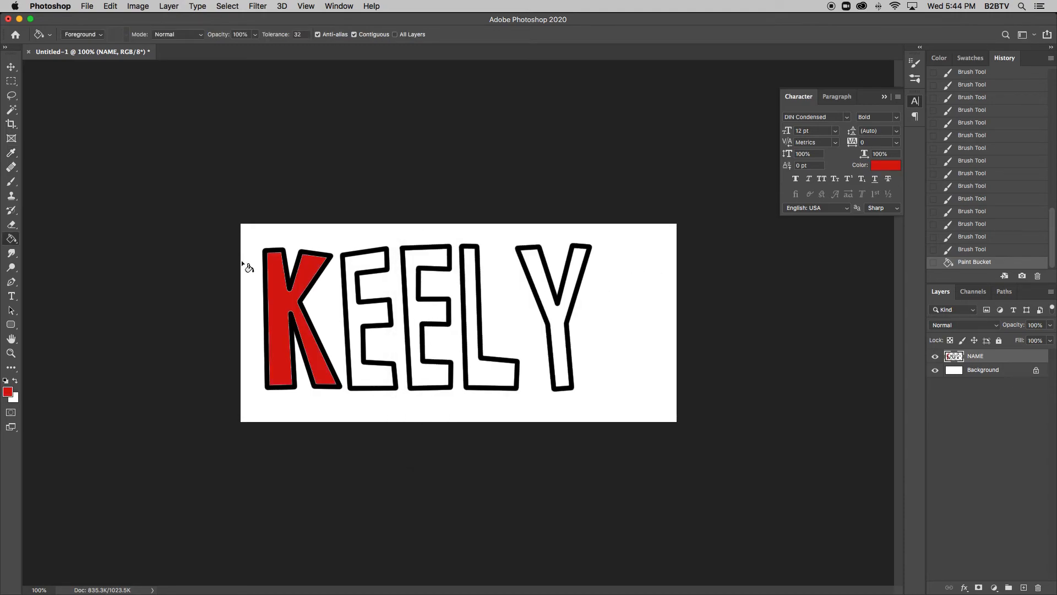
Erase a small gap at the end of the first E's top arm and fill that letter with the same red
left_click(11, 224)
left_click_drag(392, 251, 381, 250)
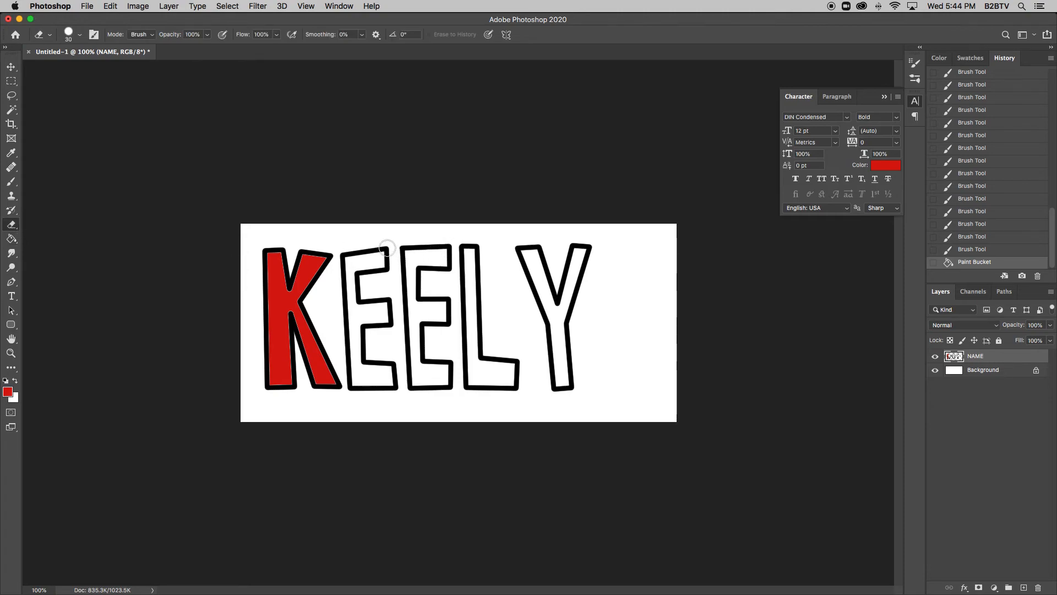
left_click(11, 238)
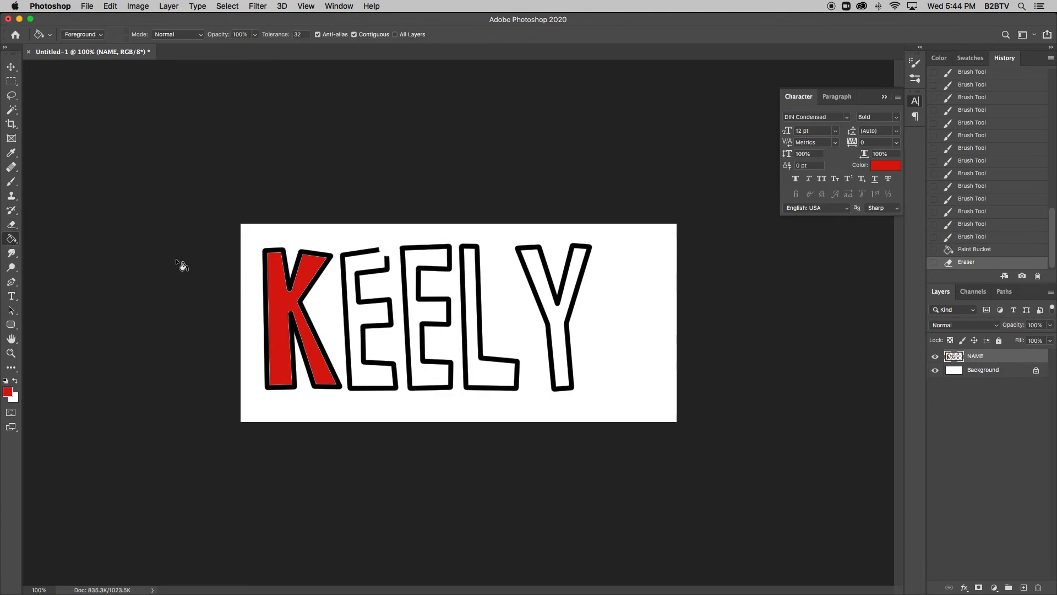
left_click(354, 266)
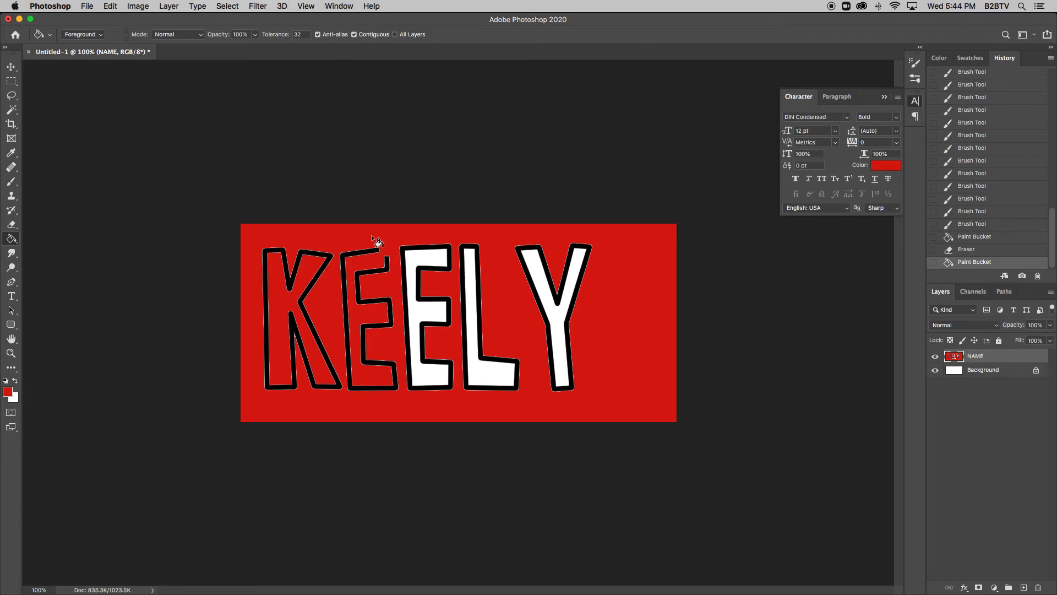
Revert the red fills and the erased gap, going back to the last brush stroke of the black outlines
left_click(963, 249)
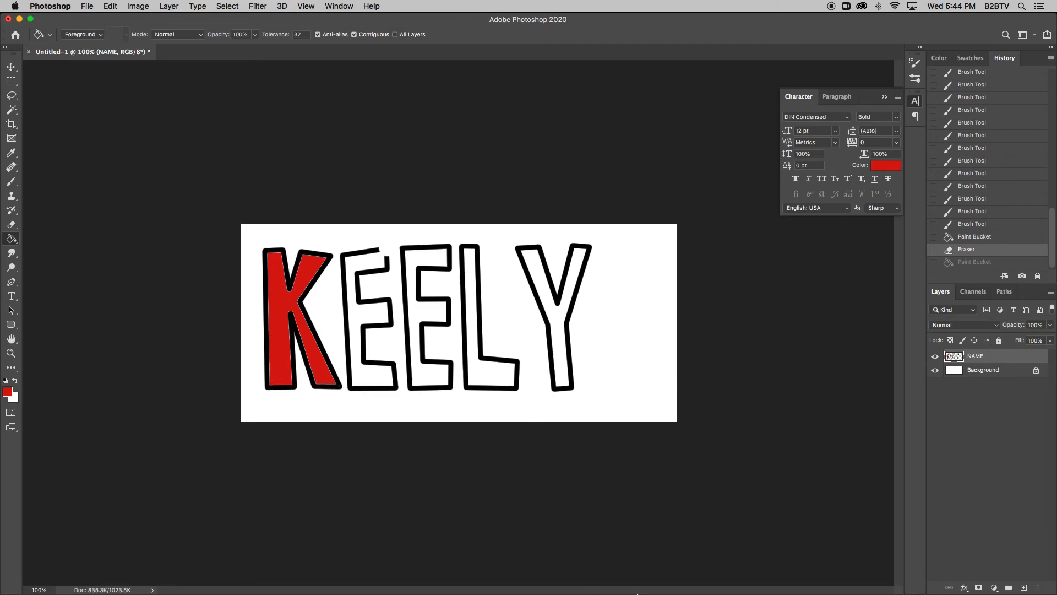
left_click(989, 226)
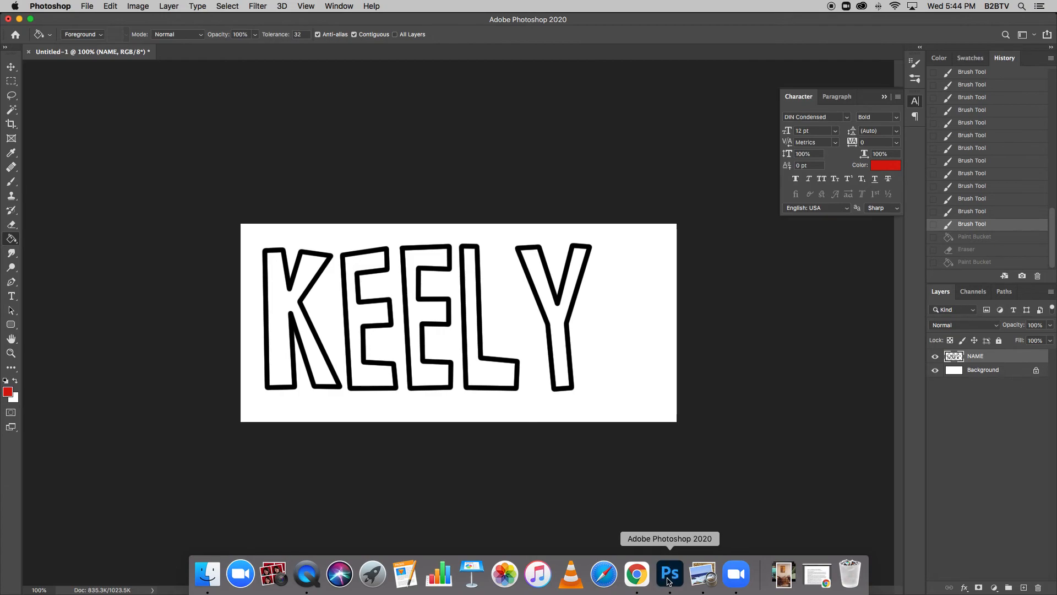
Switch to Chrome to view the Stained Glass Name PS Steps document
left_click(636, 575)
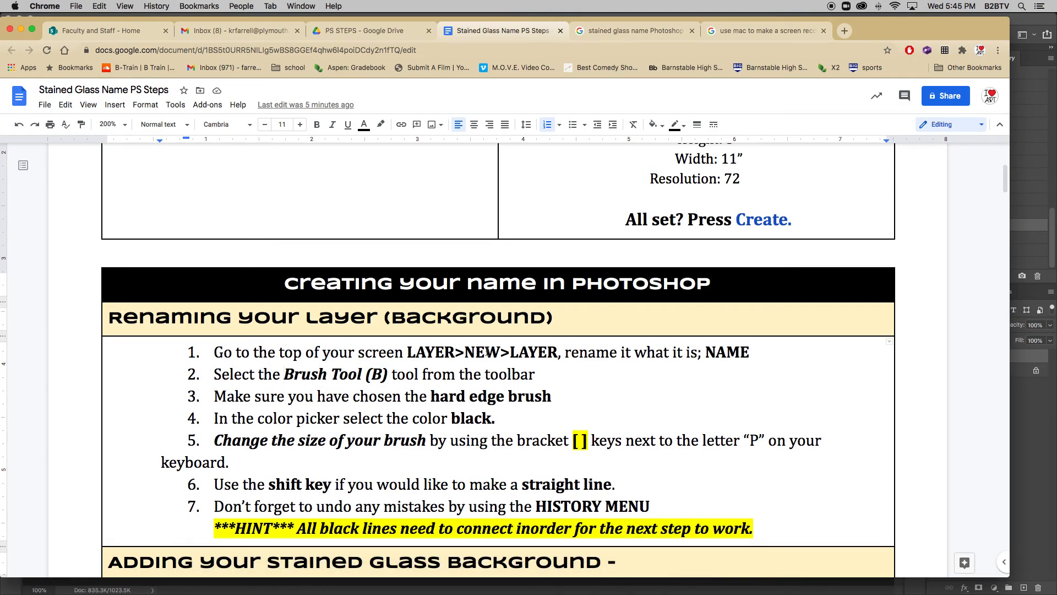